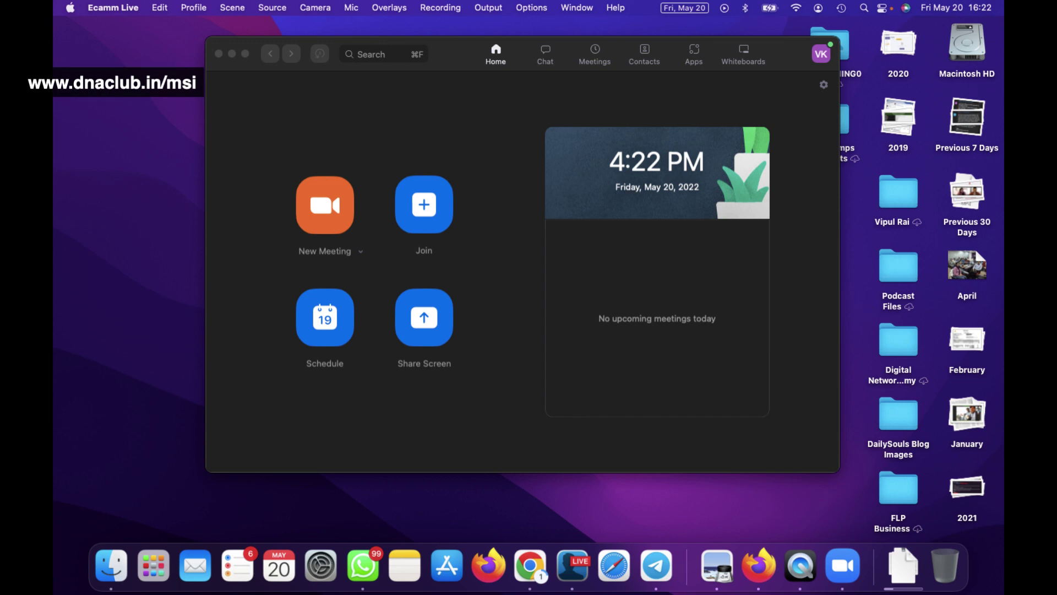
Bring the Zoom home window to the front and shift it slightly down and left.
left_click(327, 153)
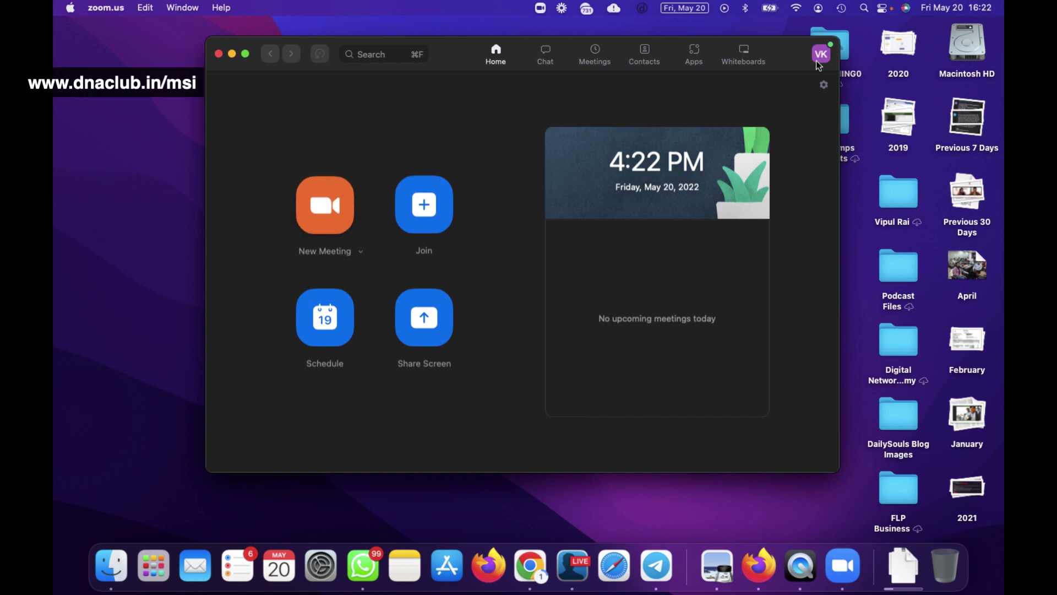
mouse_move(447, 54)
left_mouse_down()
mouse_move(426, 75)
mouse_move(435, 56)
left_mouse_up()
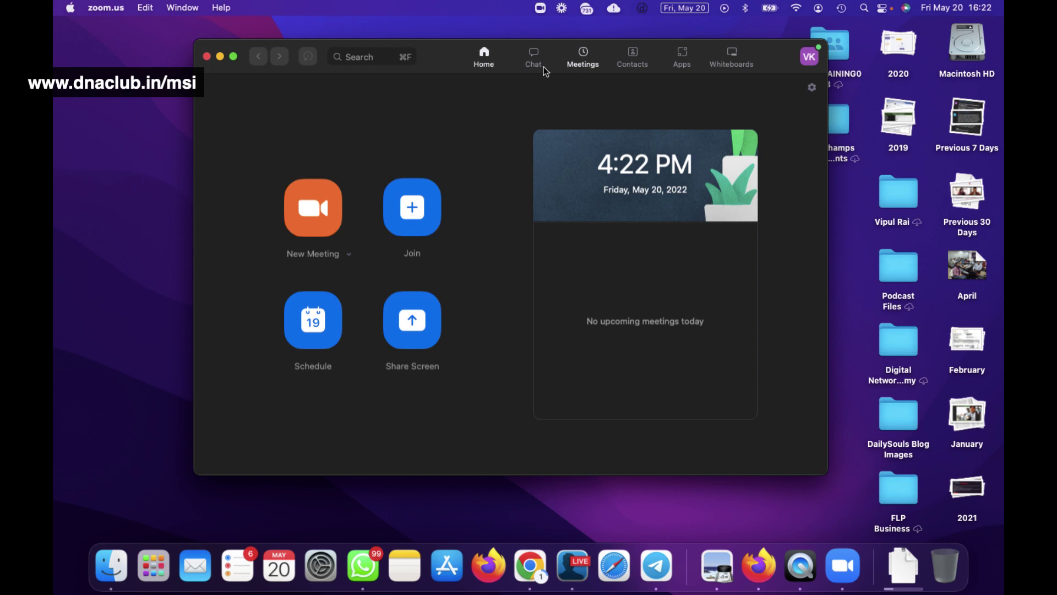
Expand the Personal Meeting ID's full invitation text in Meetings, briefly selecting the join link.
left_click(581, 57)
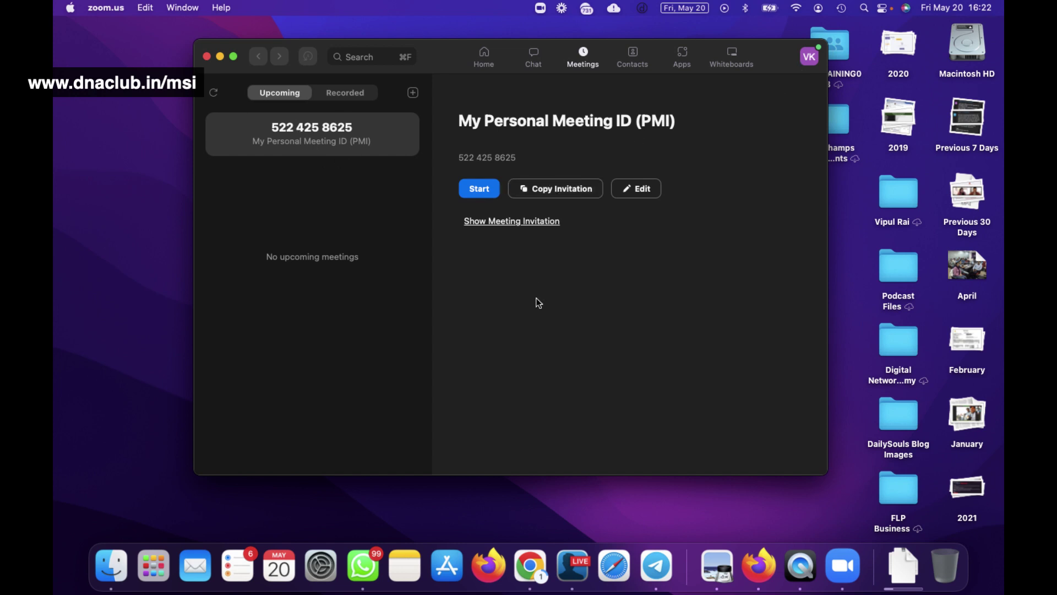
left_click(501, 221)
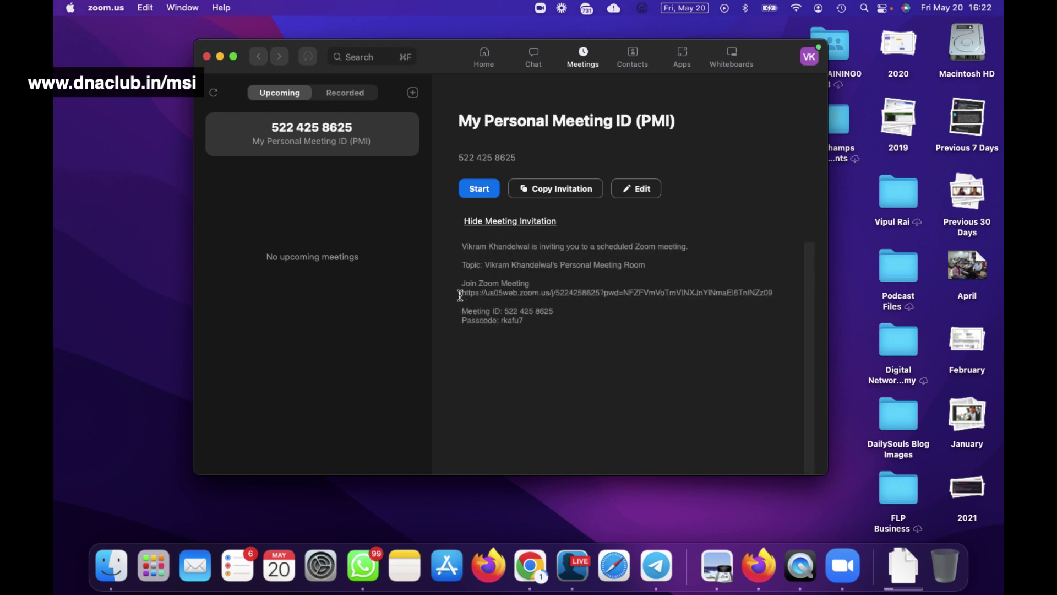
left_click_drag(461, 295, 777, 291)
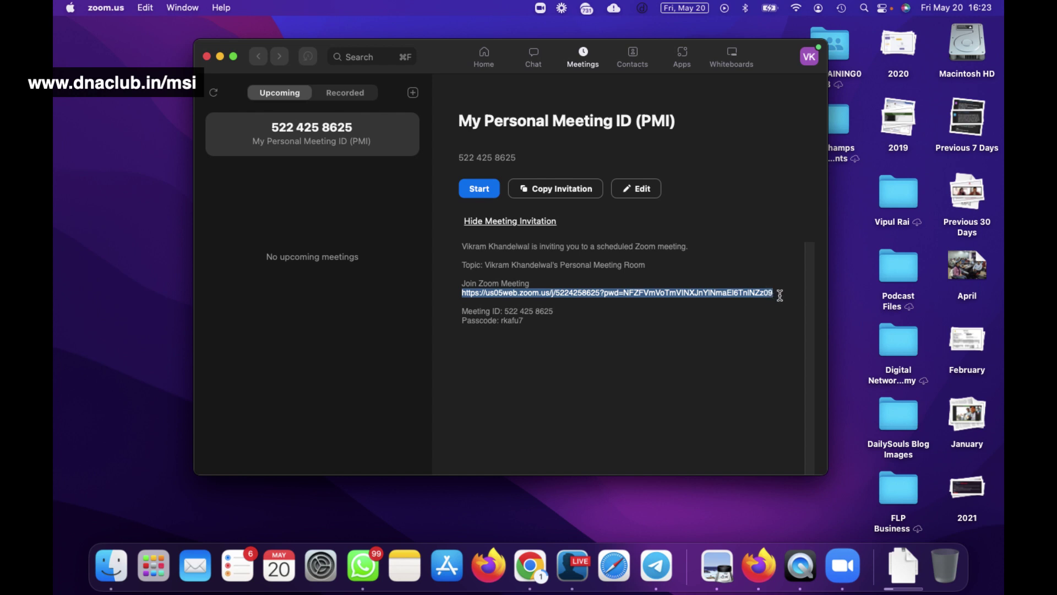
left_click(779, 293)
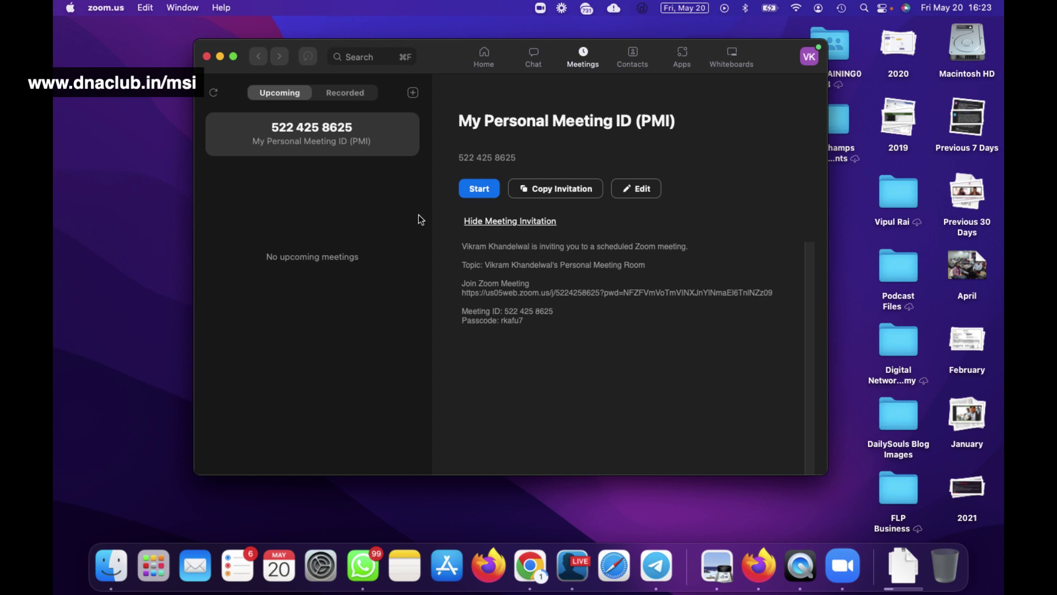
Schedule a new meeting and replace its default topic with 'TLF Group Team Meeting'.
left_click(413, 93)
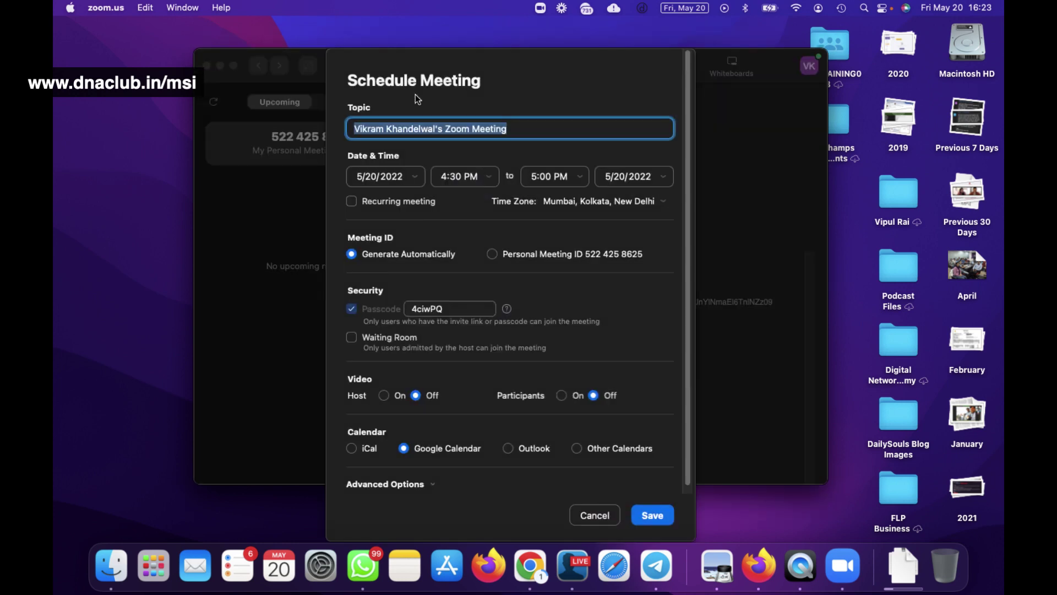
double_click(418, 132)
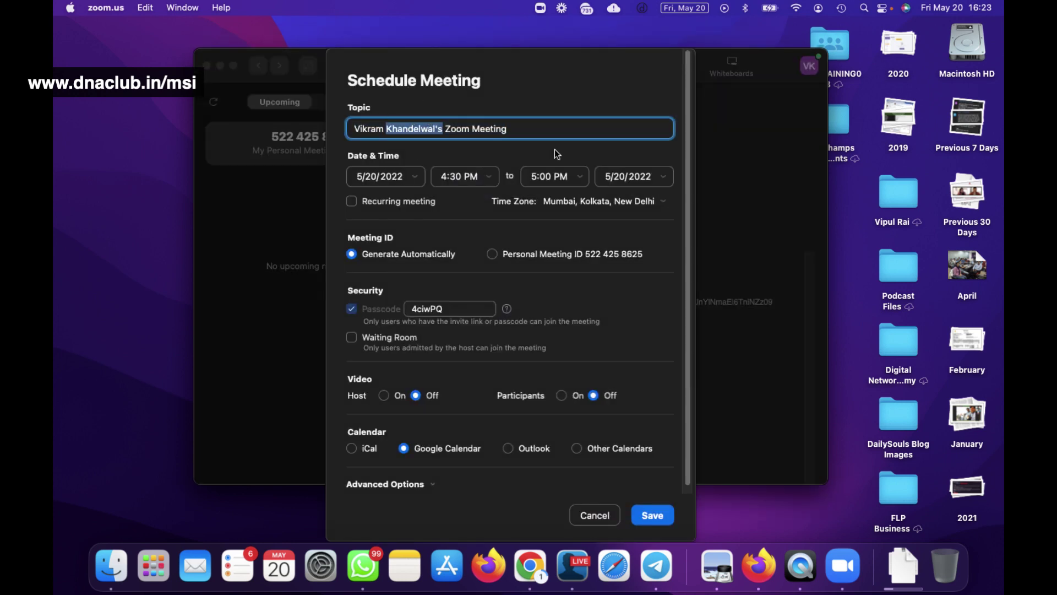
key("super+a")
type("T")
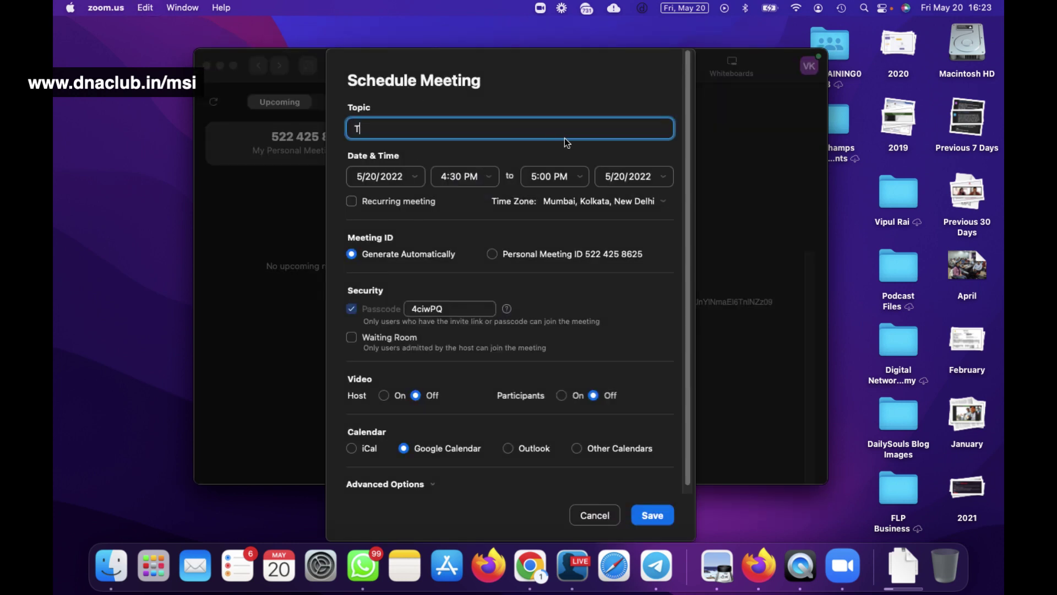
type("LF Group Team Meeting")
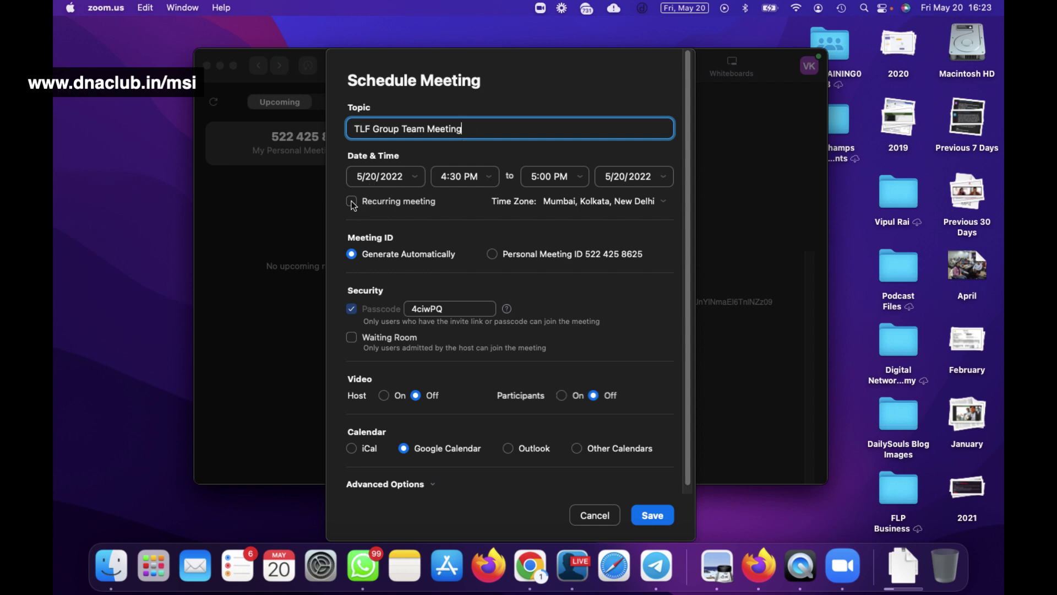
Make the TLF Group Team Meeting recurring, give it a new custom passcode, and save.
left_click(352, 201)
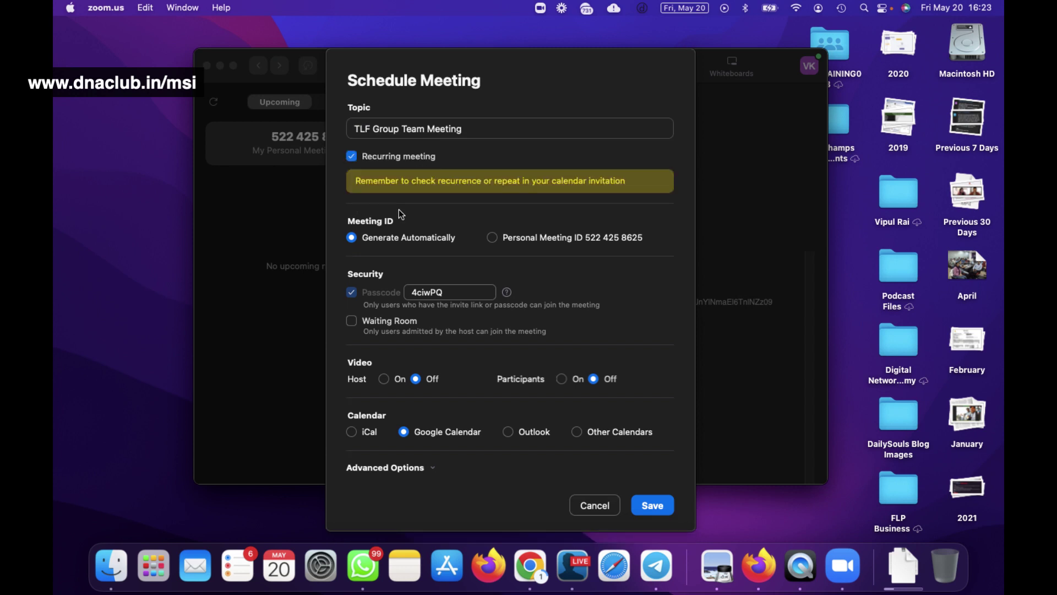
left_click(351, 156)
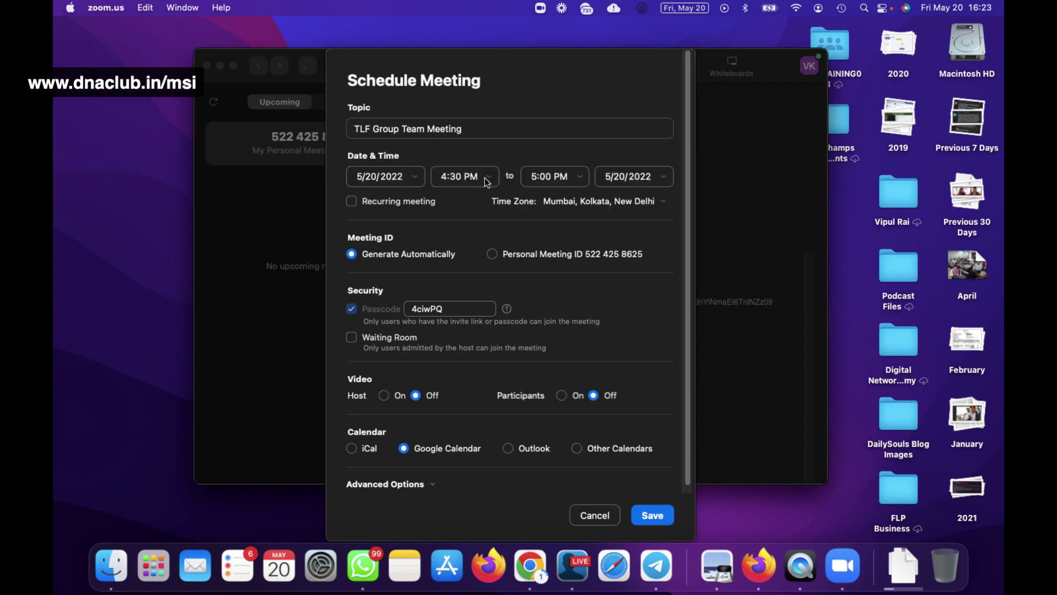
left_click(351, 201)
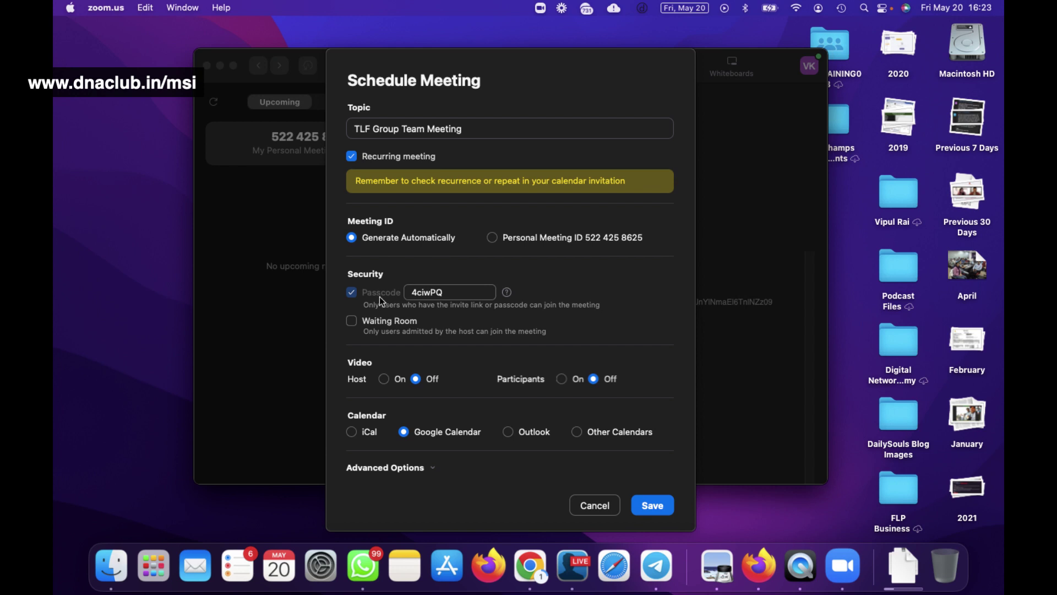
double_click(433, 294)
type("12345")
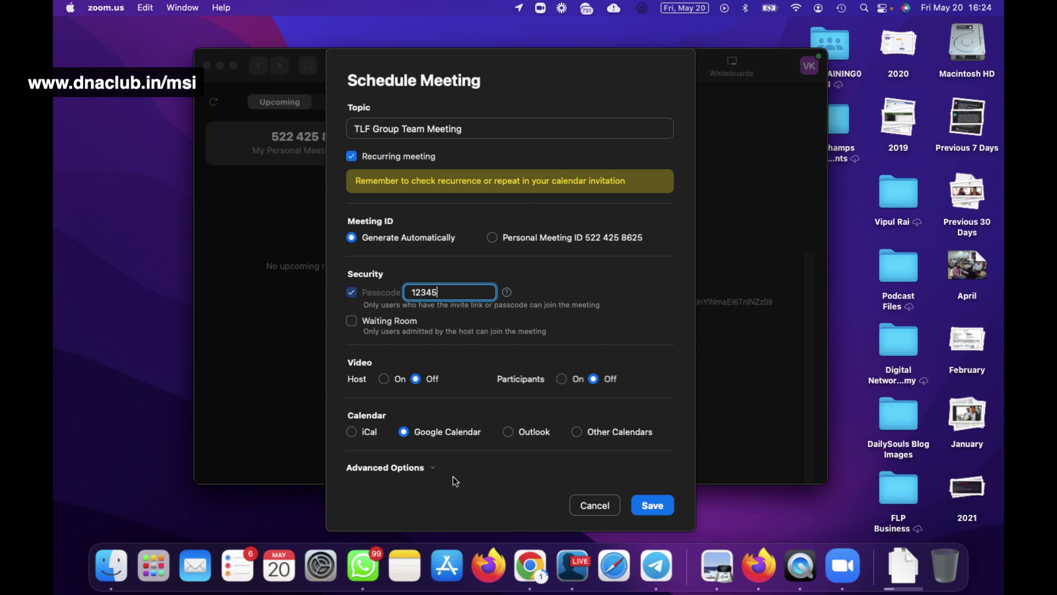
left_click(659, 511)
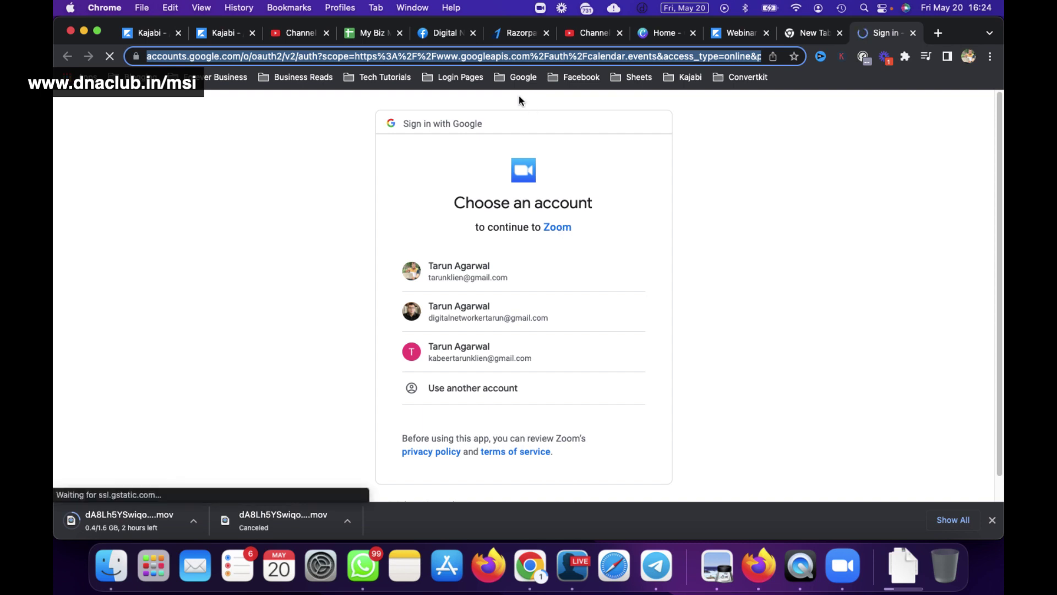
Load the zoom.us website in Chrome by entering 'zoom' in the address bar.
left_click(562, 62)
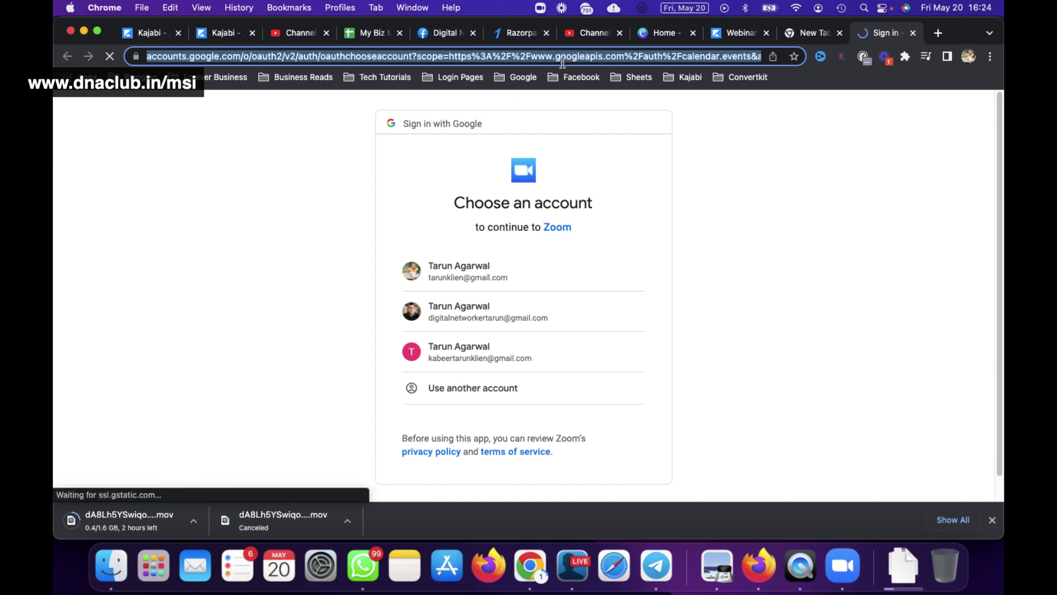
type("zoom")
key("Return")
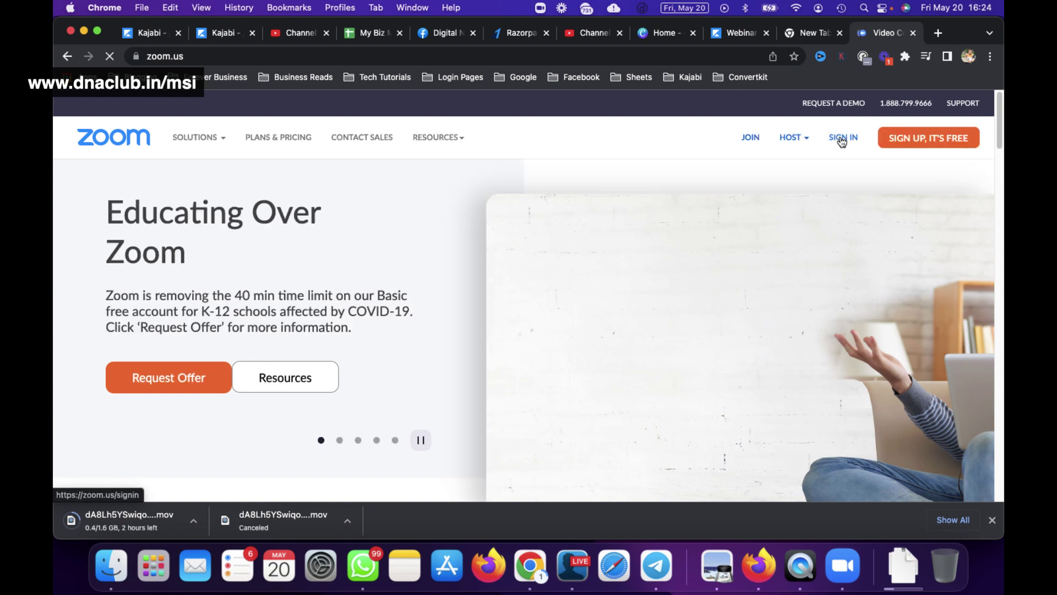
Go to the Zoom sign-in page and correct the account's email address.
left_click(782, 220)
left_click(842, 140)
left_click(843, 139)
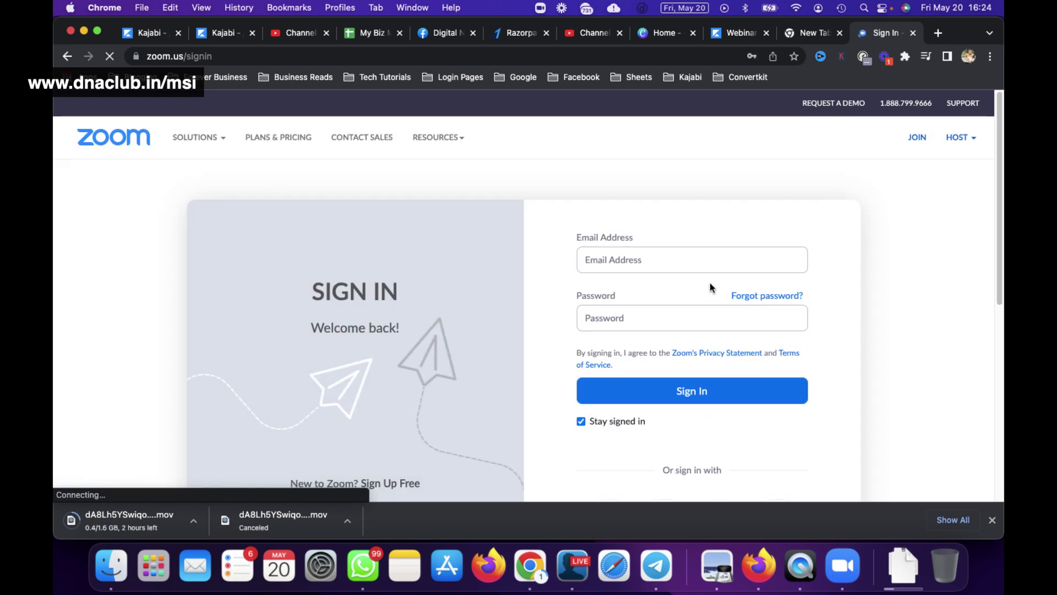
left_click(600, 261)
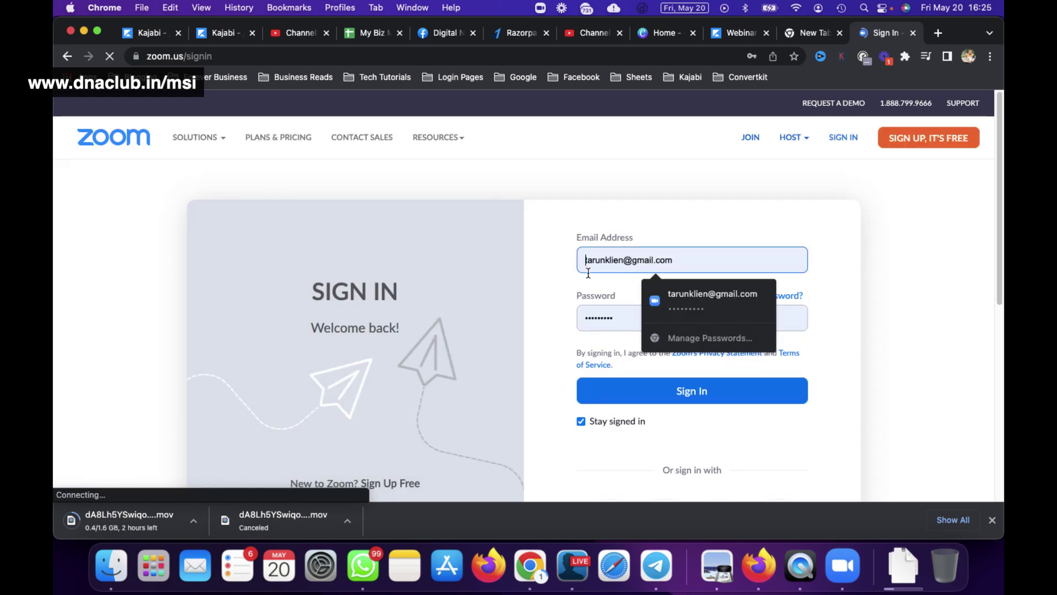
double_click(599, 261)
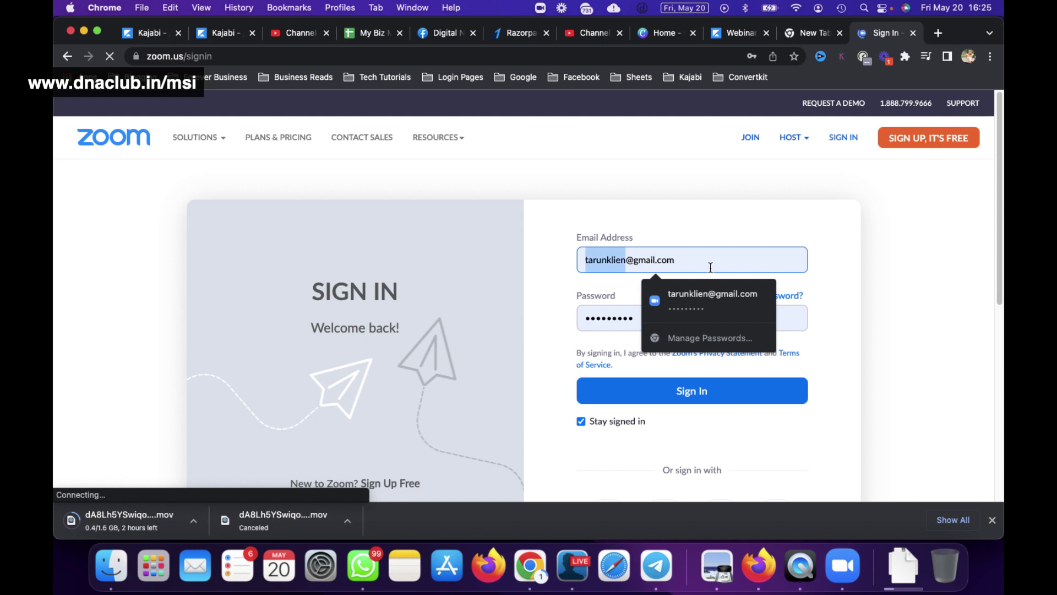
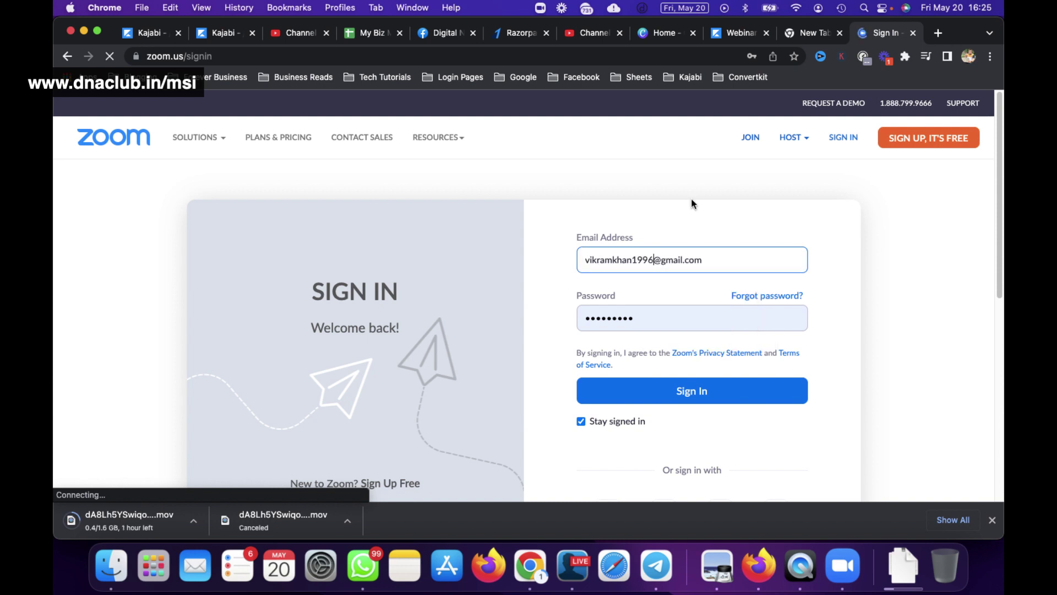
key("Left")
key("Left")
key("Left")
key("Left")
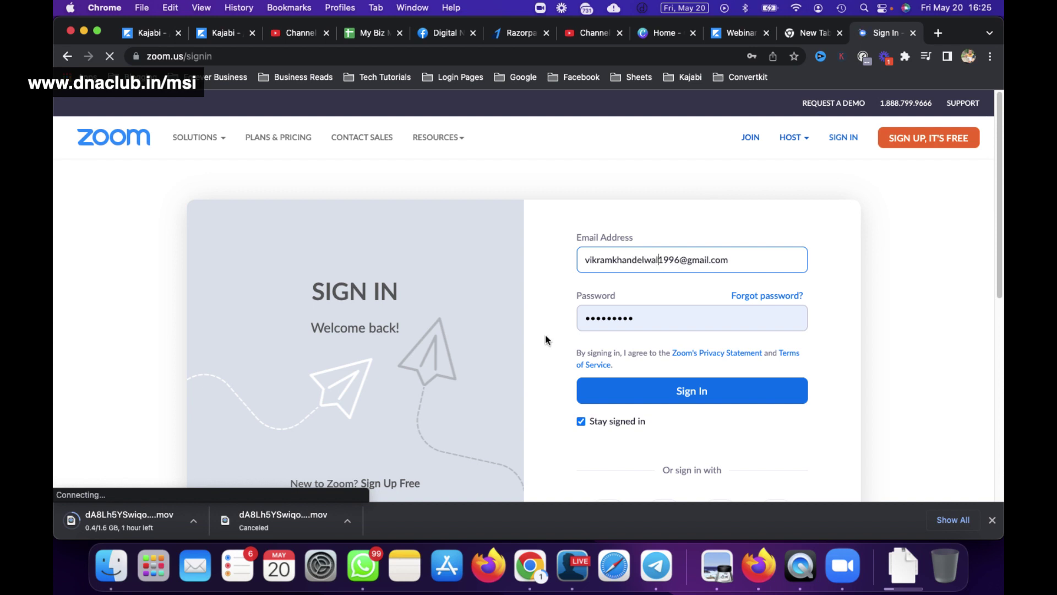
Replace the autofilled password, submit the sign-in, and bring the Zoom desktop app forward.
left_click(607, 315)
key("super+a")
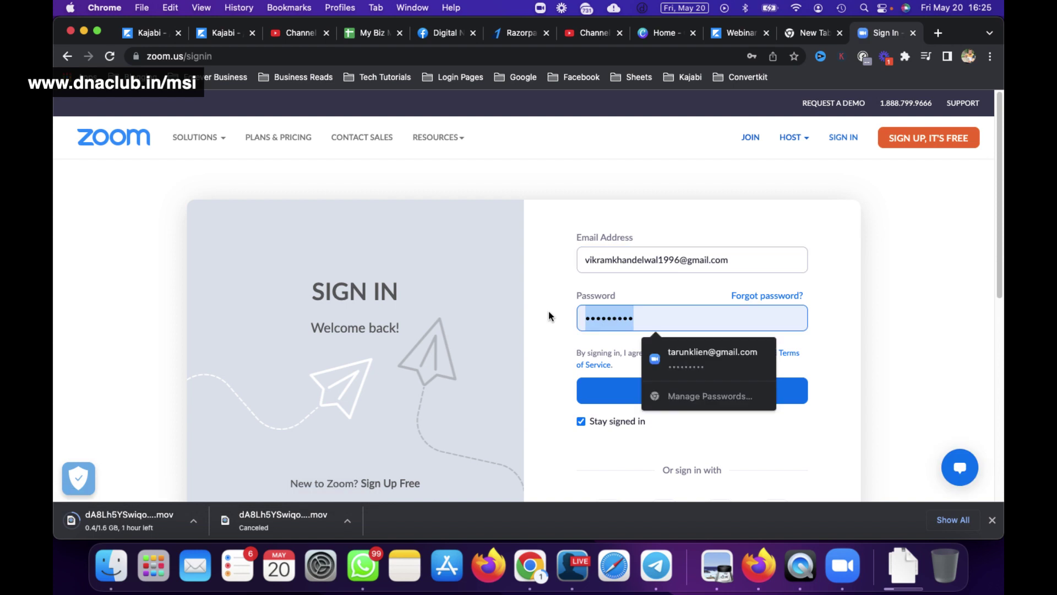
type("••••••••")
key("Return")
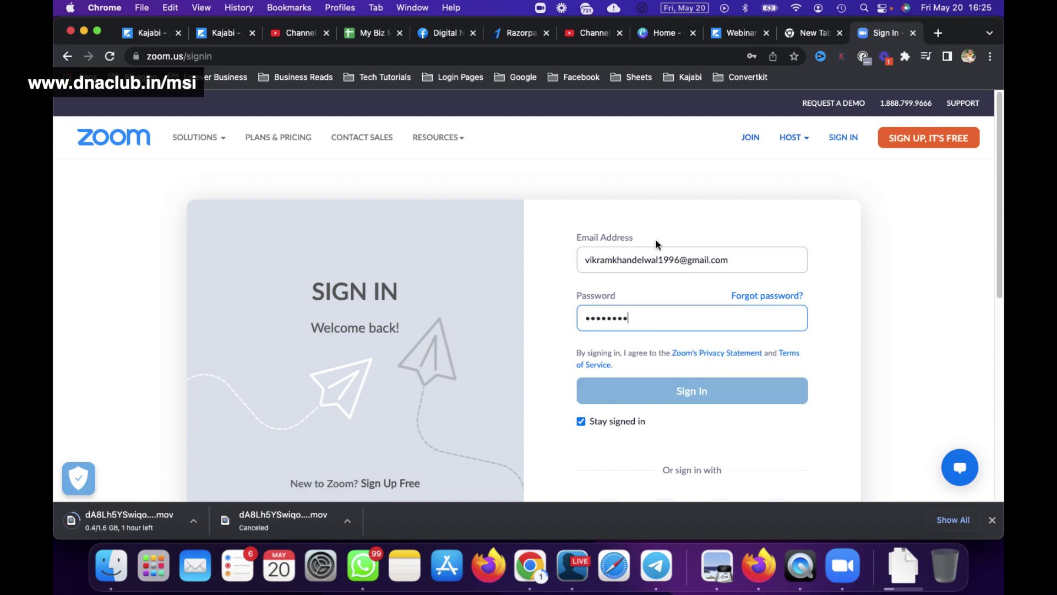
left_click(850, 565)
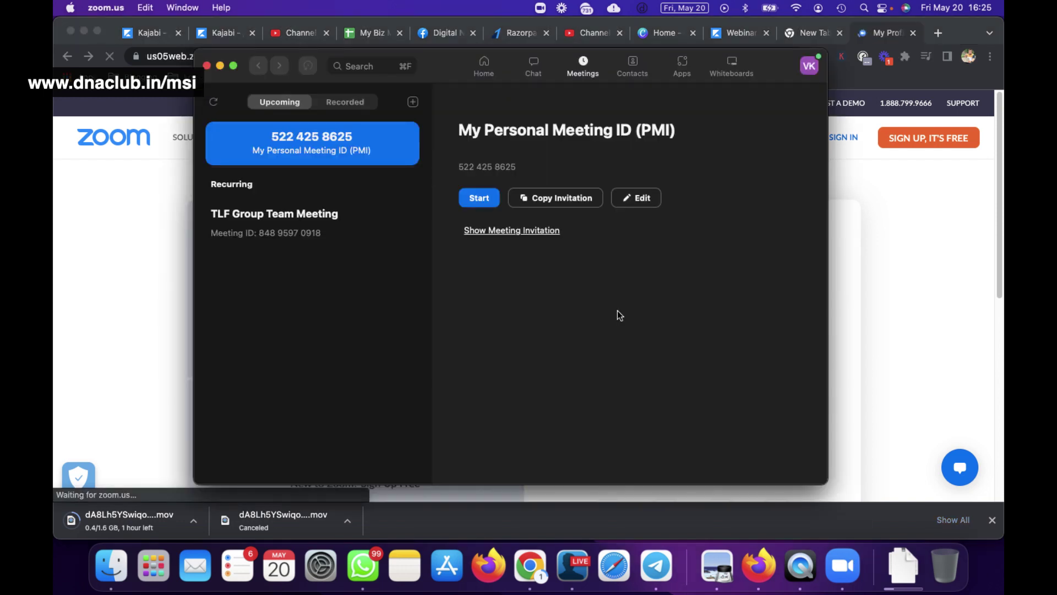
Reveal the TLF Group Team Meeting's invitation, highlight its link and meeting ID, then return to Chrome.
left_click(315, 227)
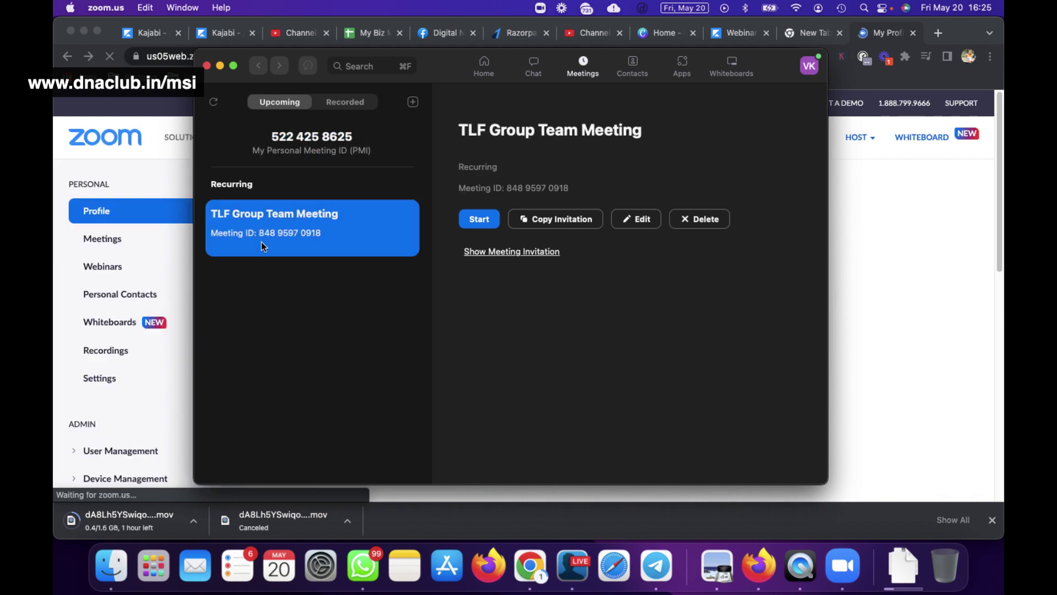
left_click(522, 251)
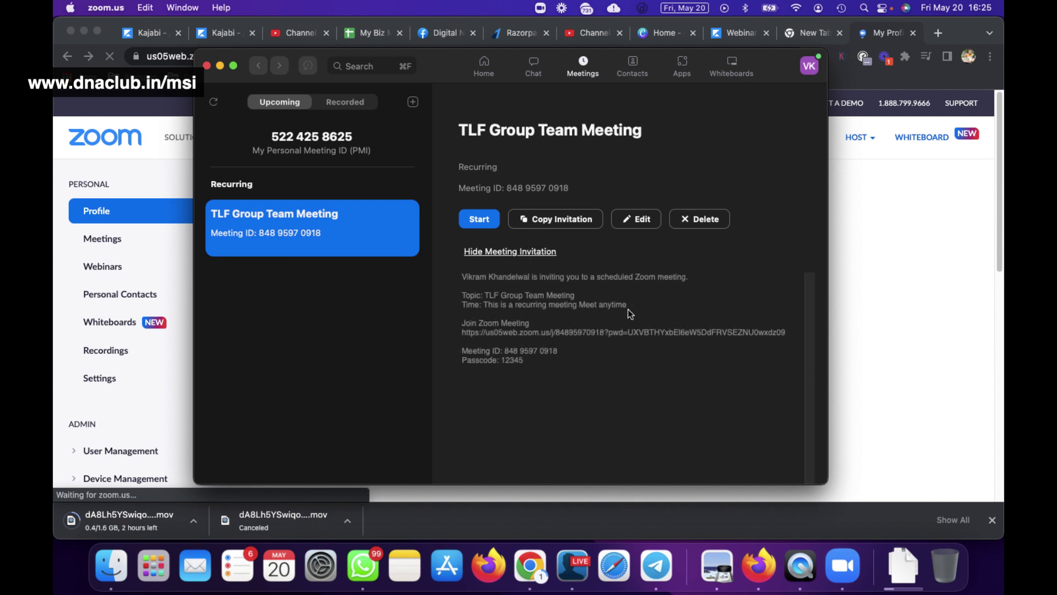
left_click_drag(785, 332, 462, 334)
left_click_drag(524, 361, 787, 330)
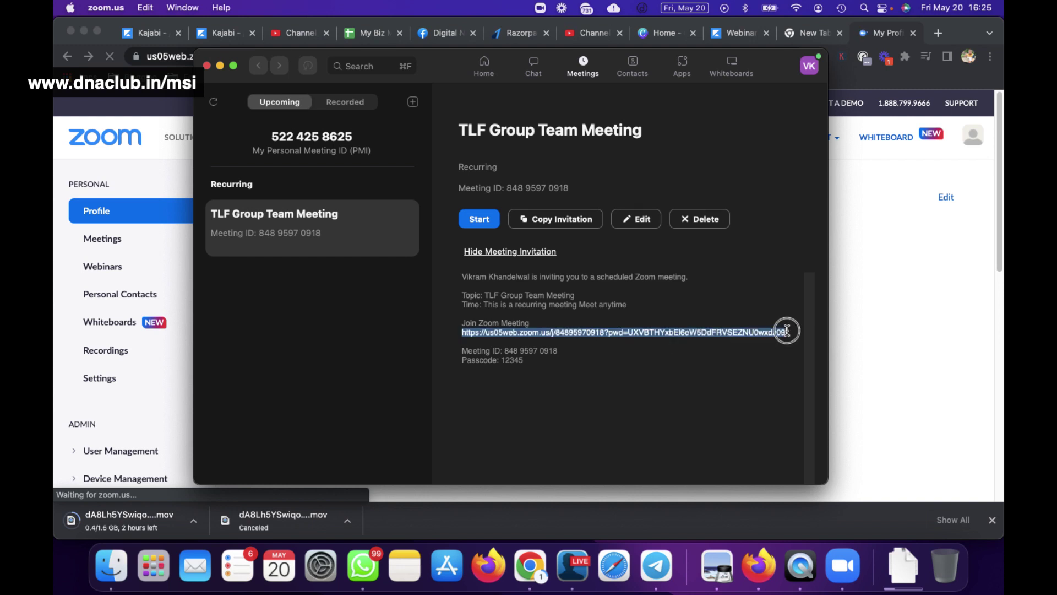
left_click_drag(463, 350, 541, 359)
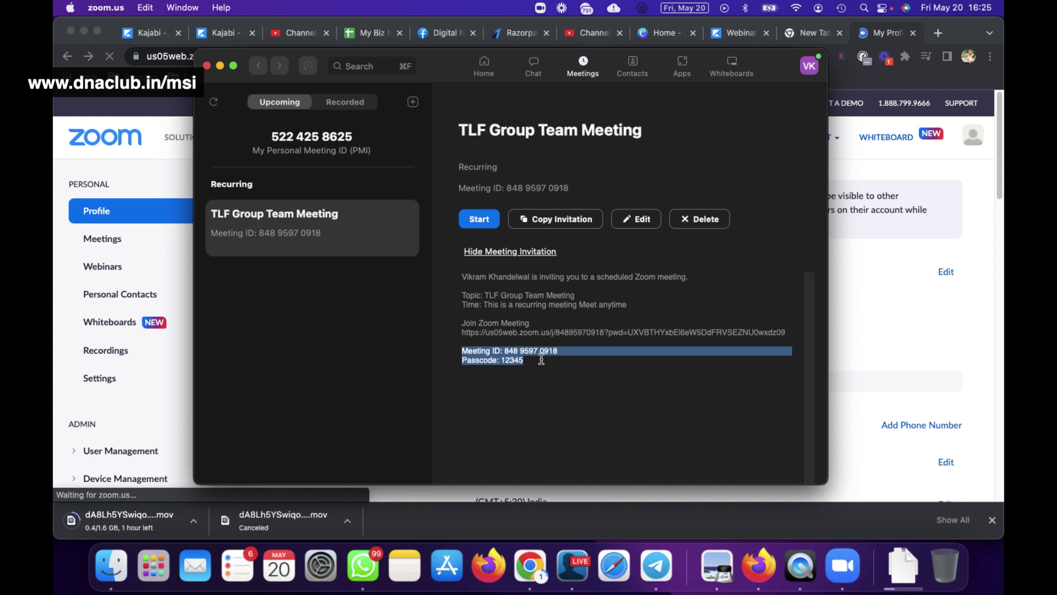
left_click(542, 359)
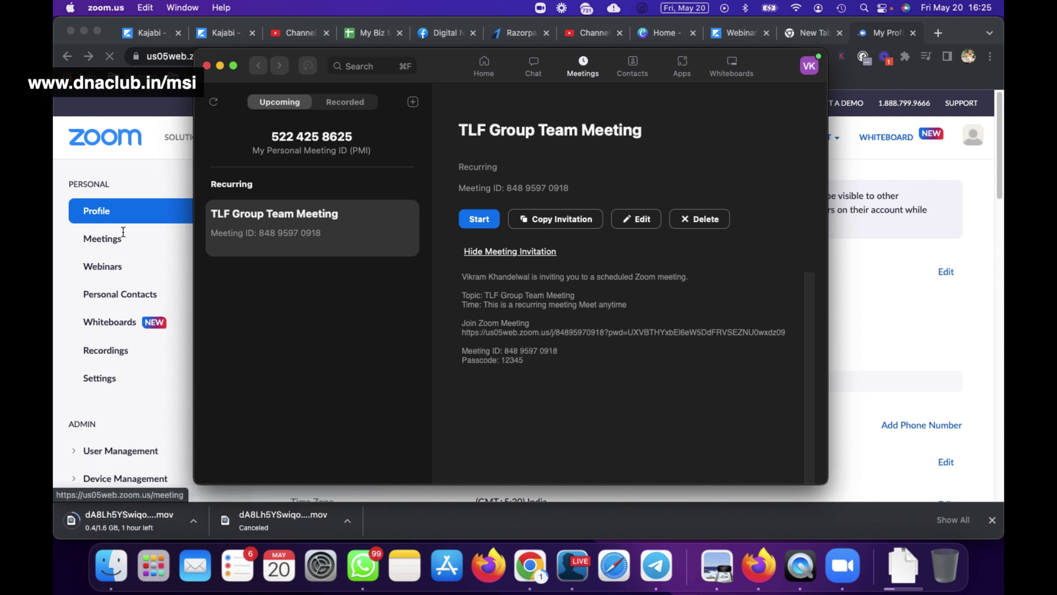
left_click(123, 232)
left_click(110, 238)
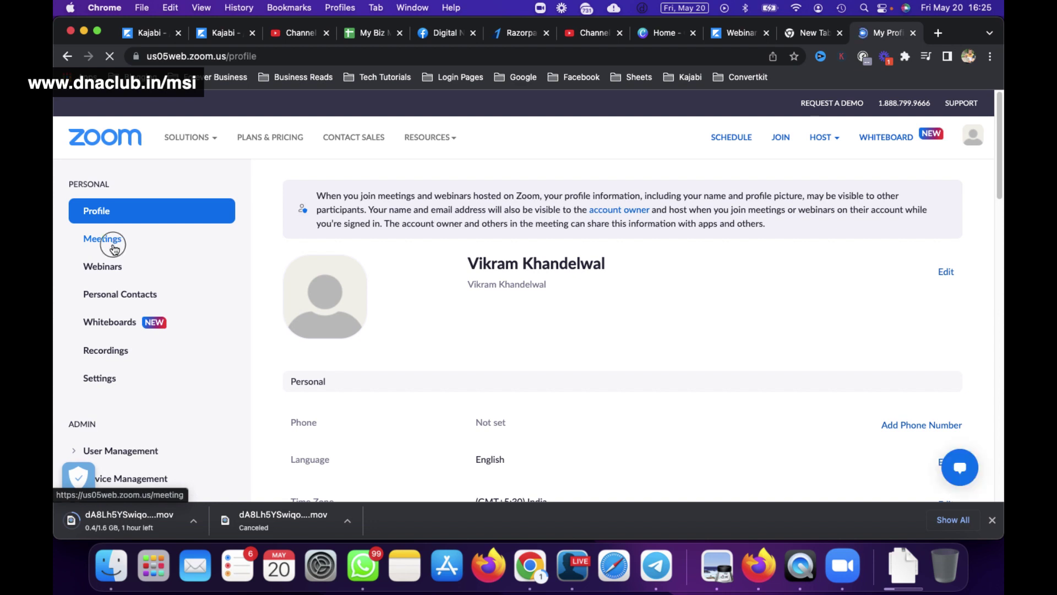
Review the portal's Meetings list showing the recurring TLF meeting, visit Settings, then return to Zoom.
left_click(113, 246)
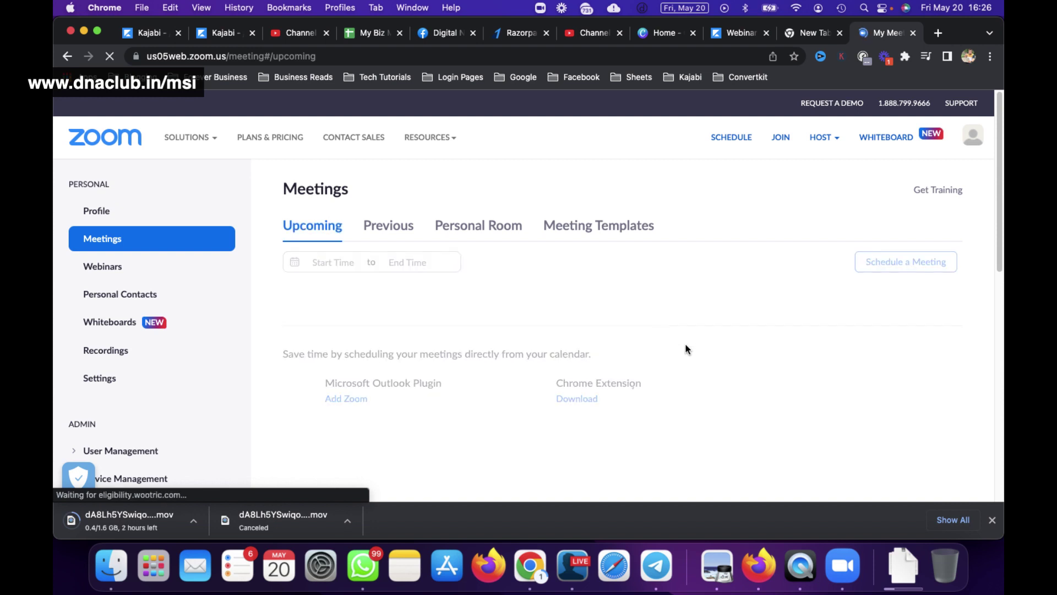
scroll(696, 365, "down", 2)
scroll(697, 368, "down", 10)
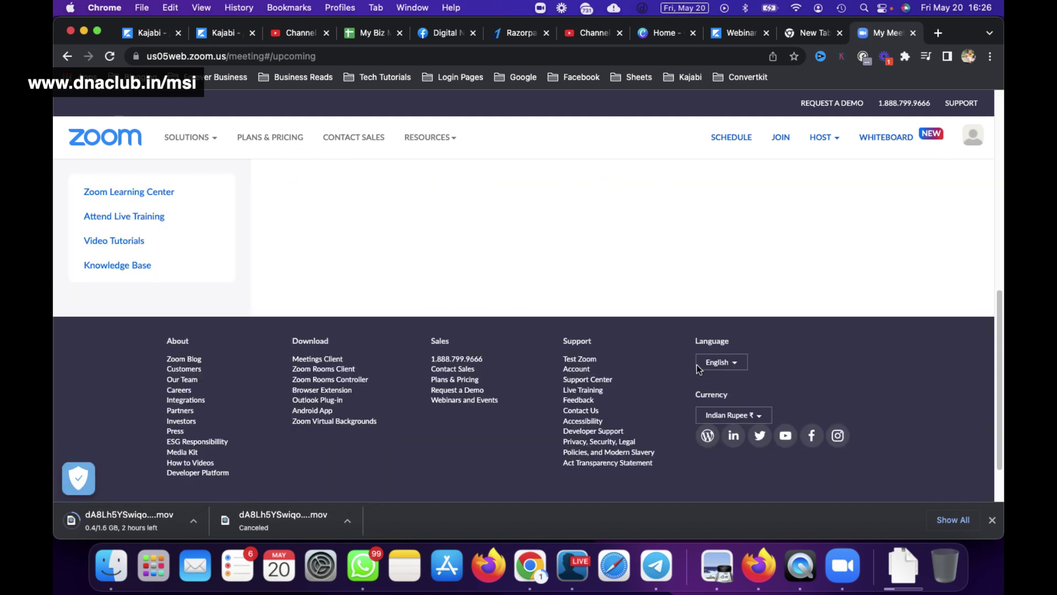
scroll(696, 364, "up", 7)
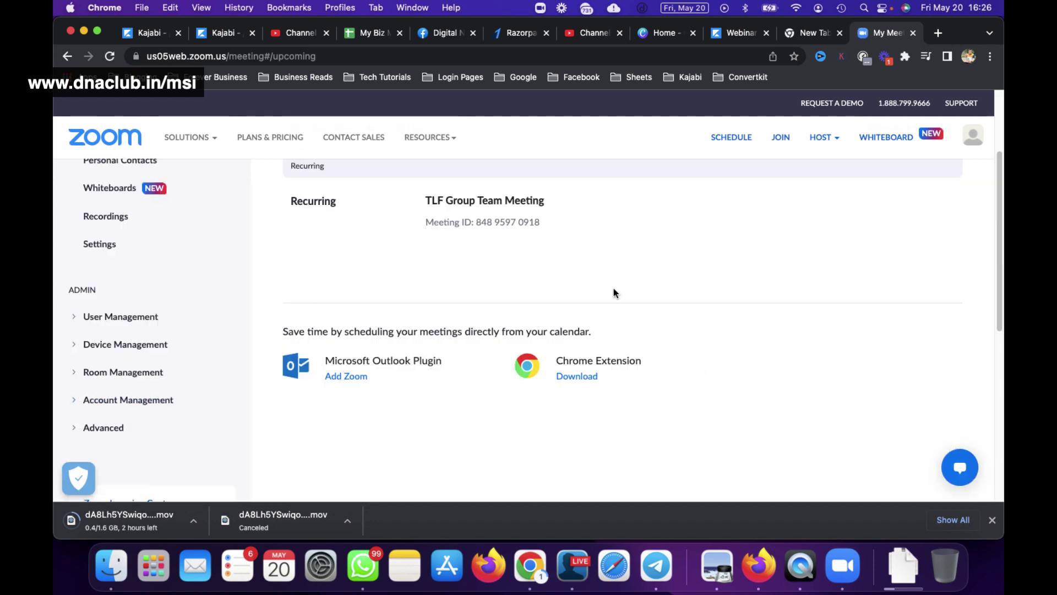
scroll(614, 288, "up", 3)
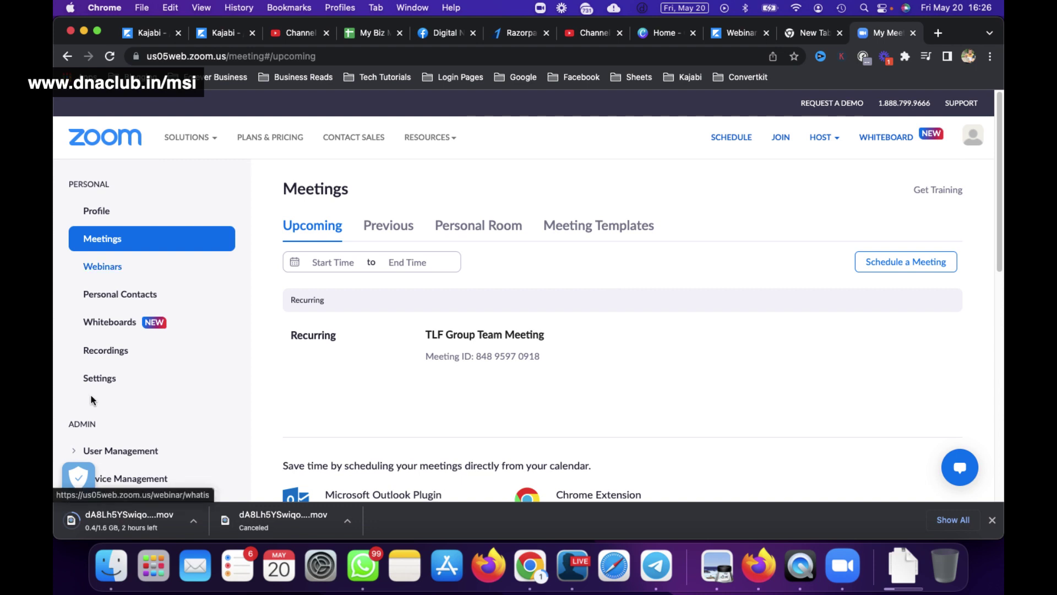
left_click(108, 379)
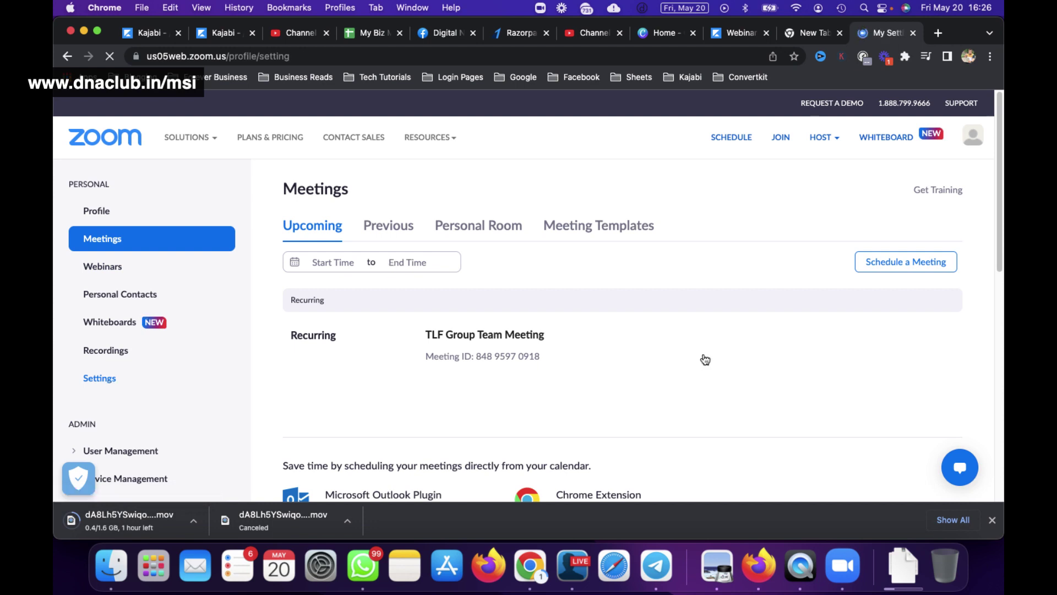
left_click(849, 570)
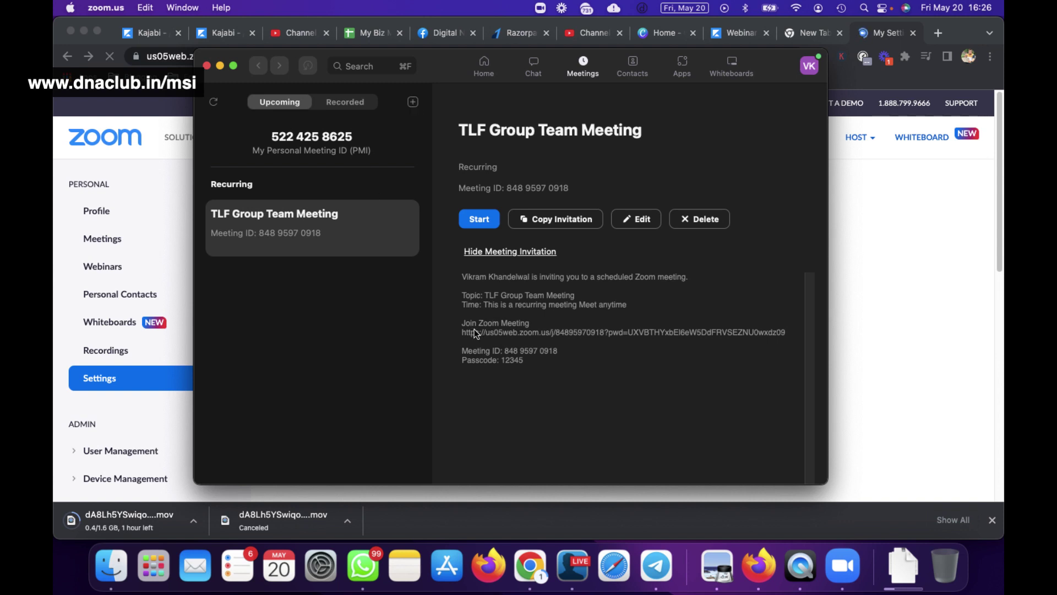
Start a meeting from the My Personal Meeting ID entry.
left_click(485, 220)
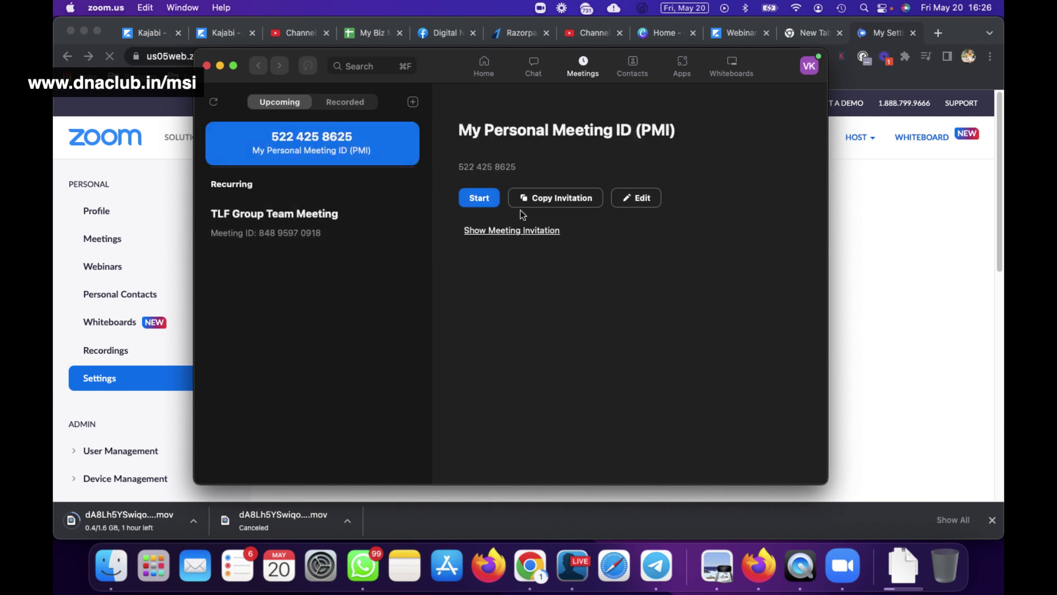
left_click(476, 198)
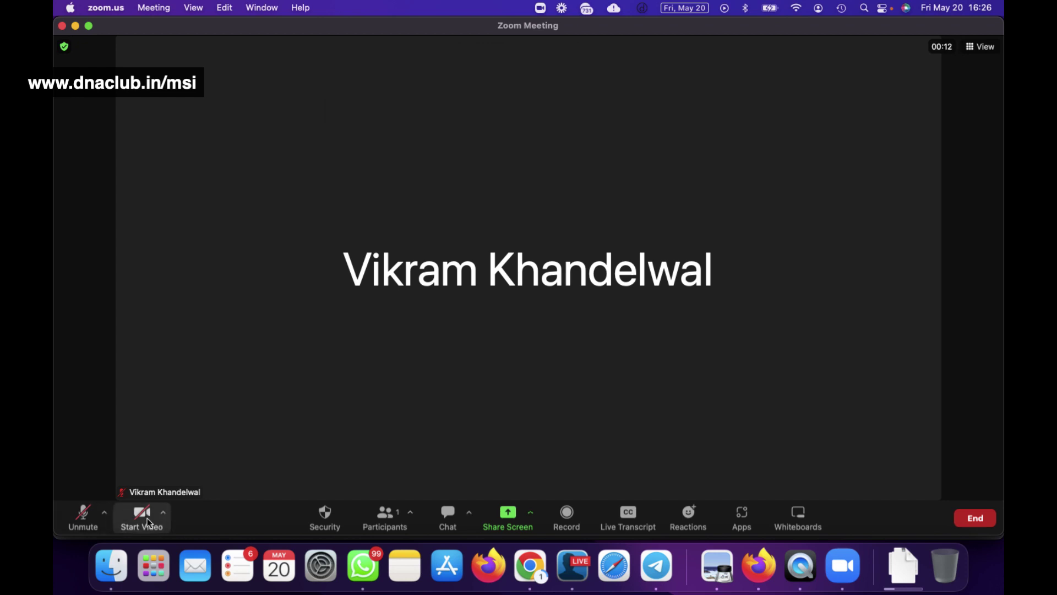
Lock and then unlock the meeting from Security, and enable the Waiting Room.
left_click(337, 518)
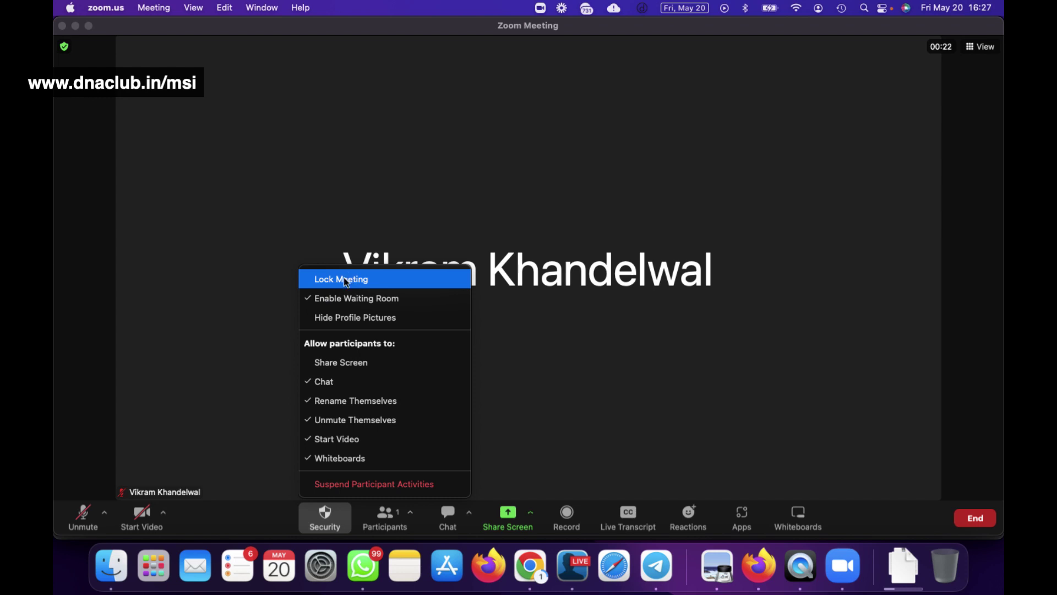
left_click(346, 281)
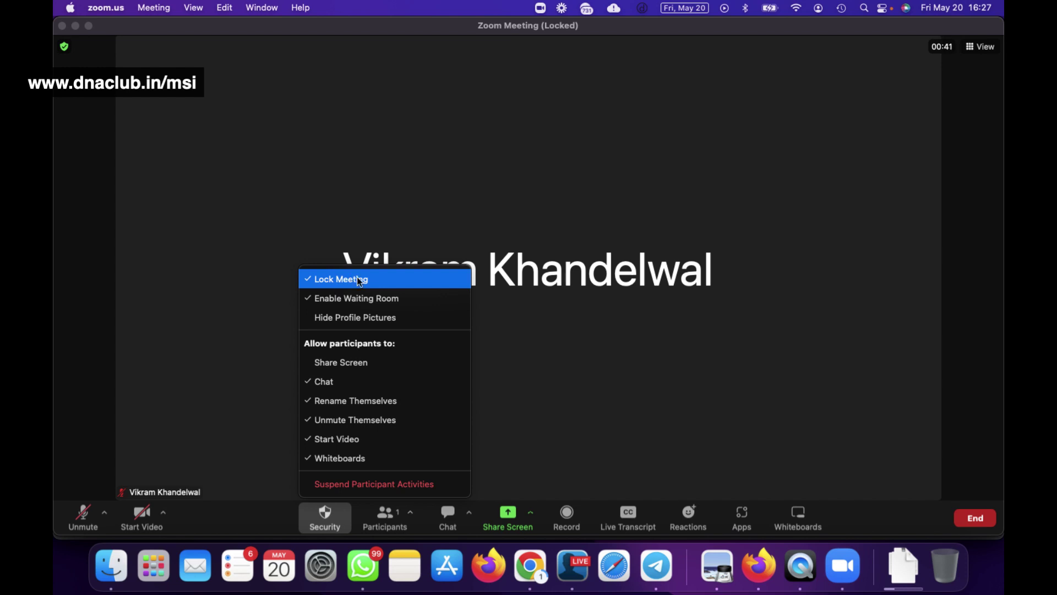
left_click(357, 280)
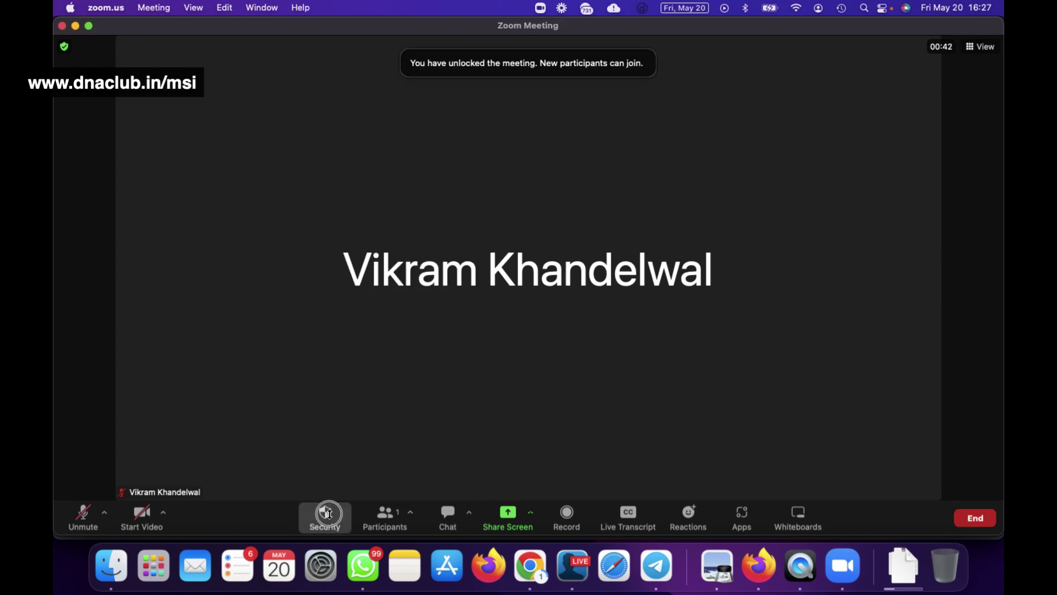
left_click(328, 518)
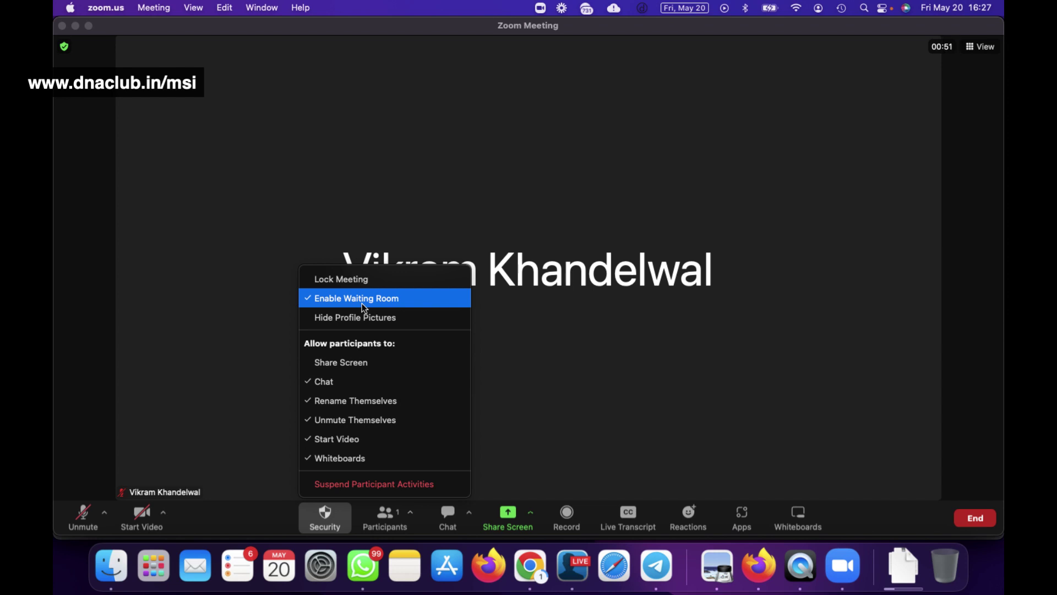
left_click(362, 303)
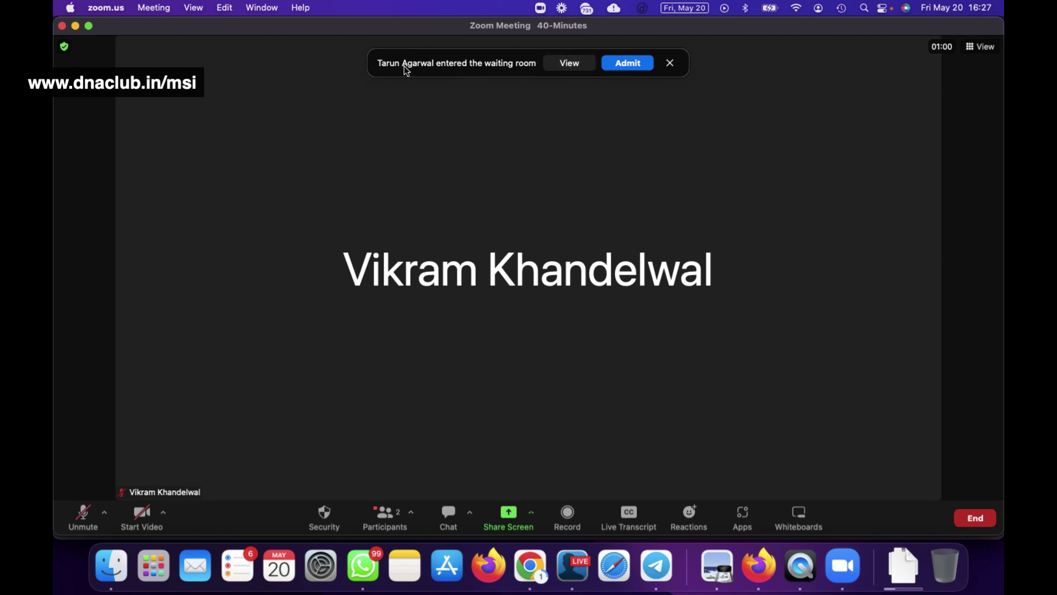
left_click(629, 68)
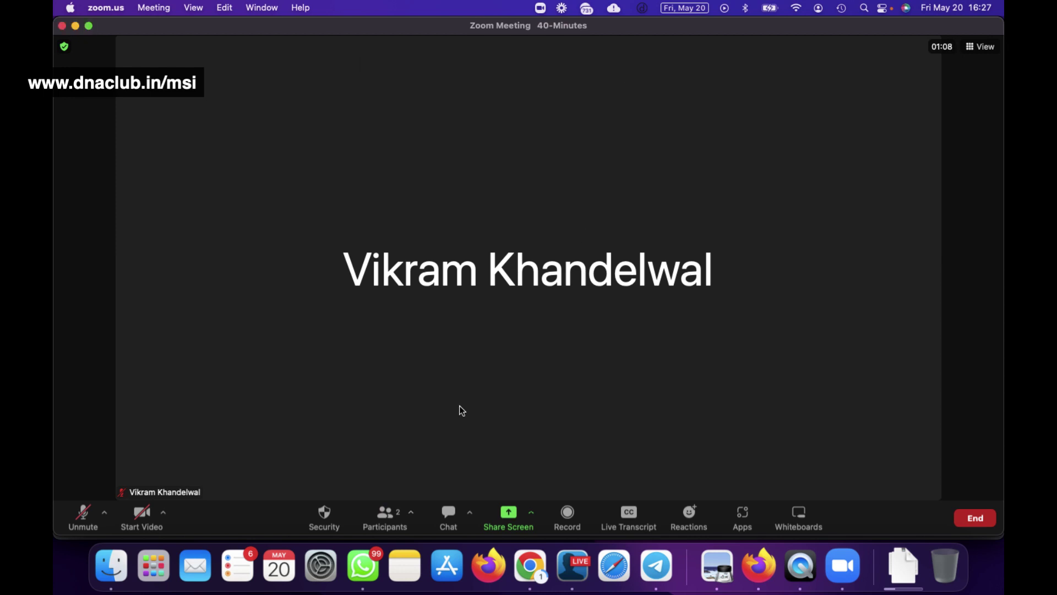
left_click(322, 516)
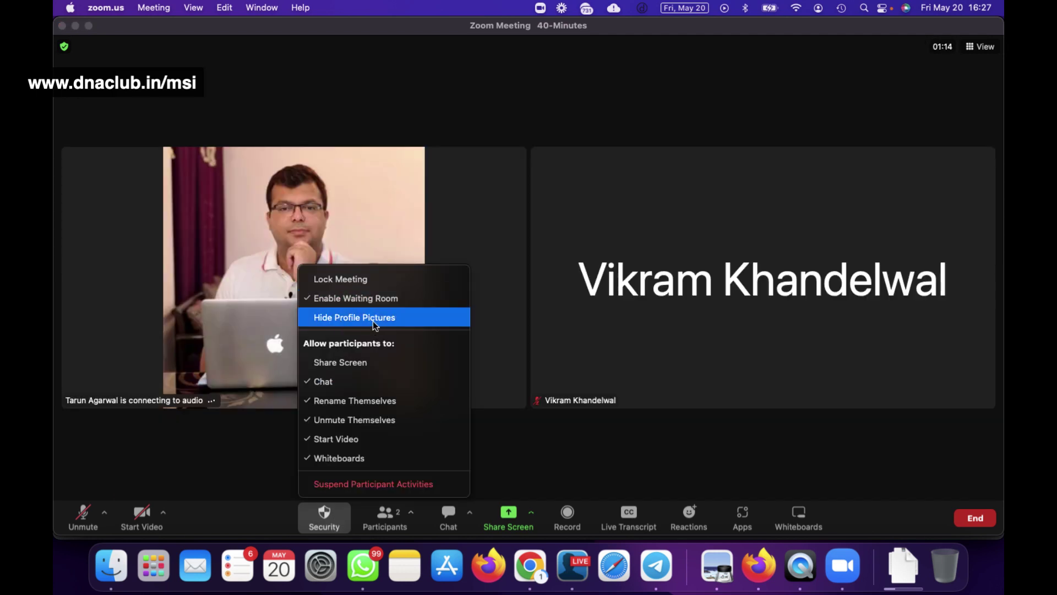
left_click(374, 325)
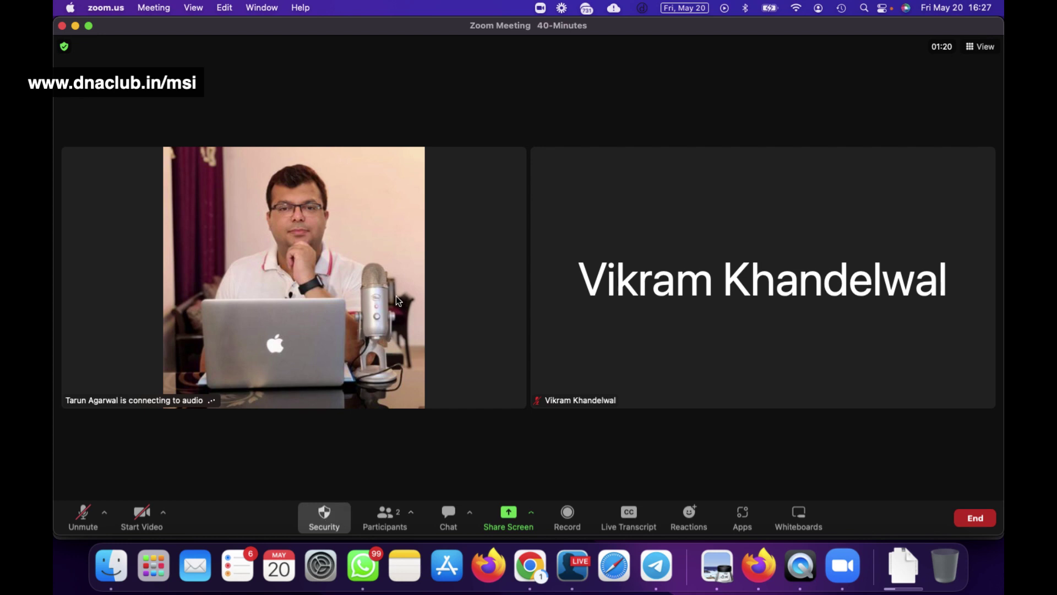
left_click(358, 303)
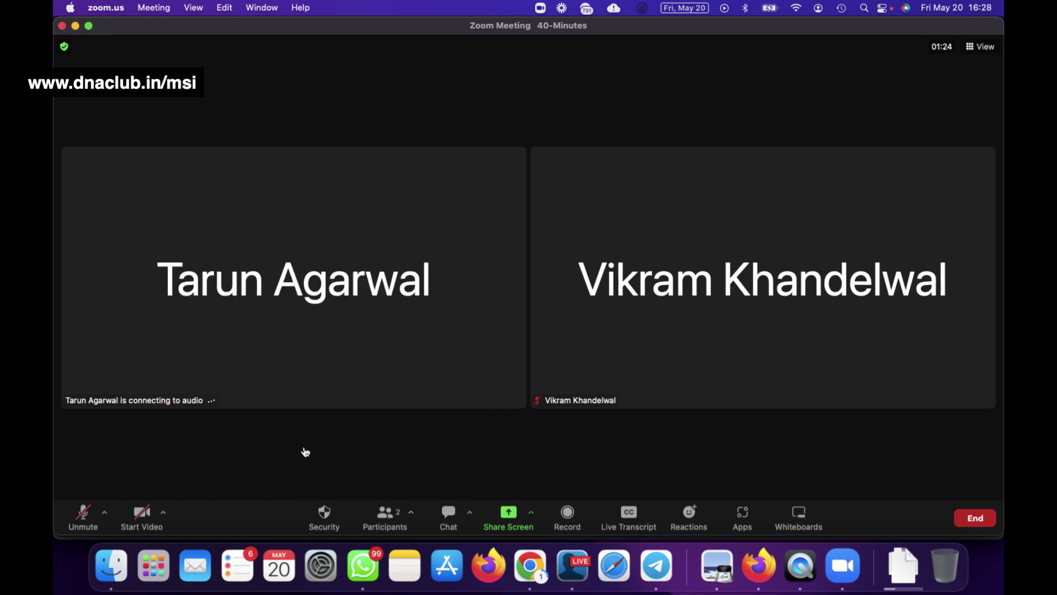
left_click(324, 517)
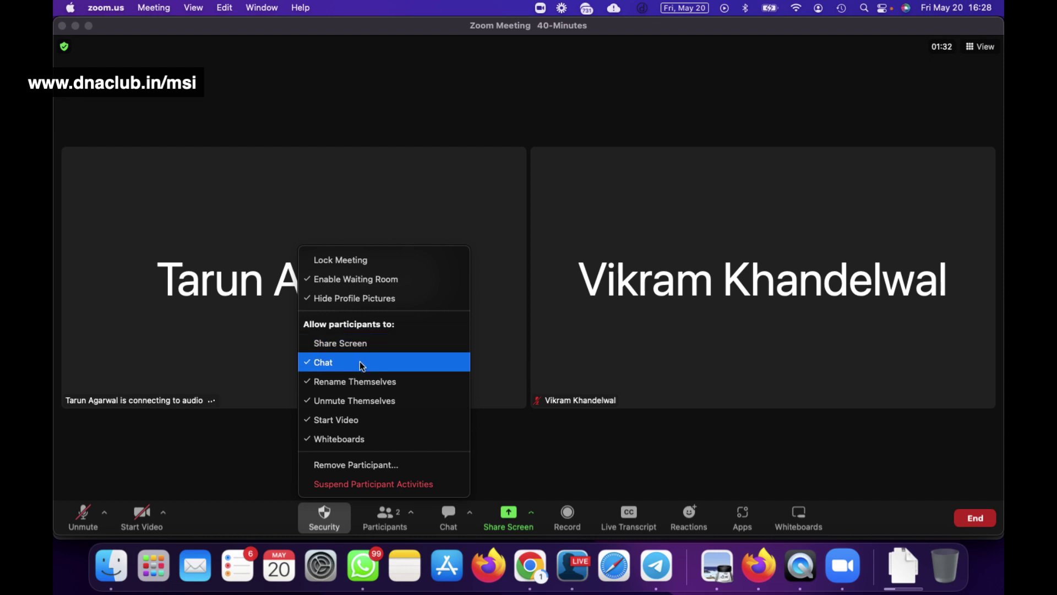
Reopen the Security menu and toggle the participant Chat permission.
left_click(597, 448)
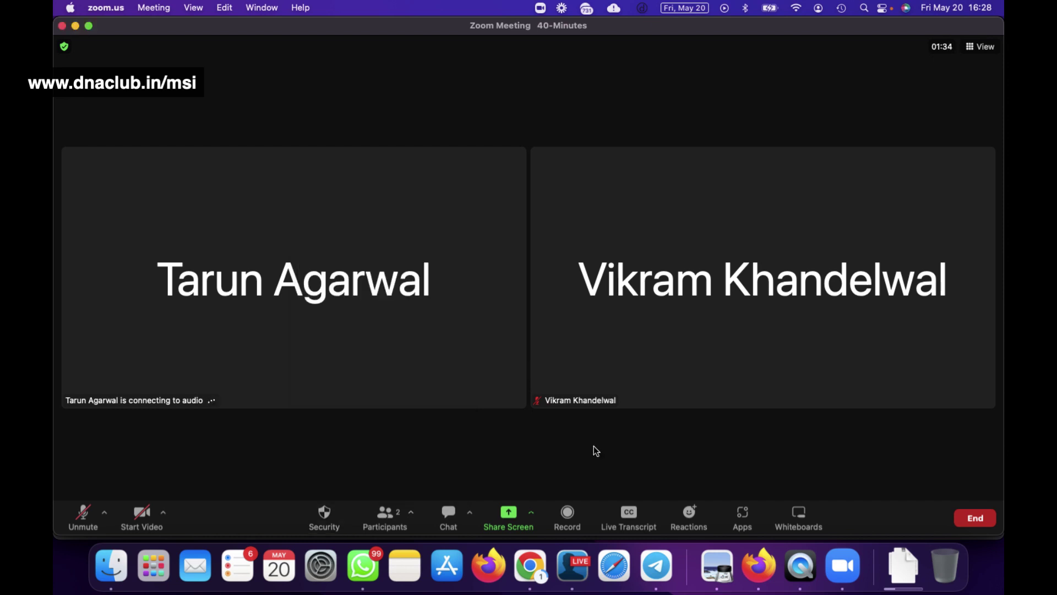
left_click(319, 522)
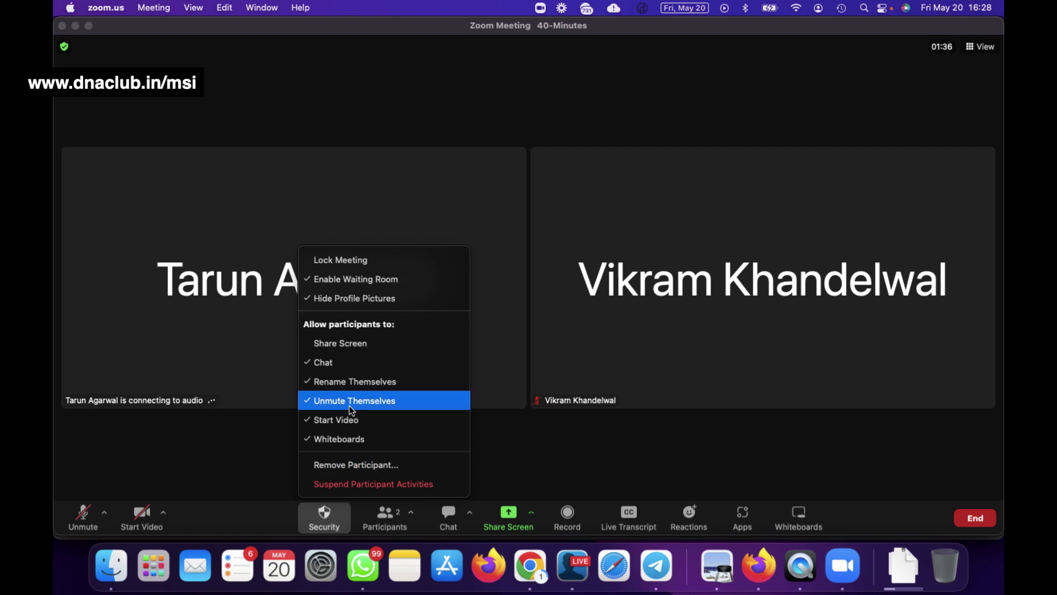
left_click(349, 365)
left_click(326, 514)
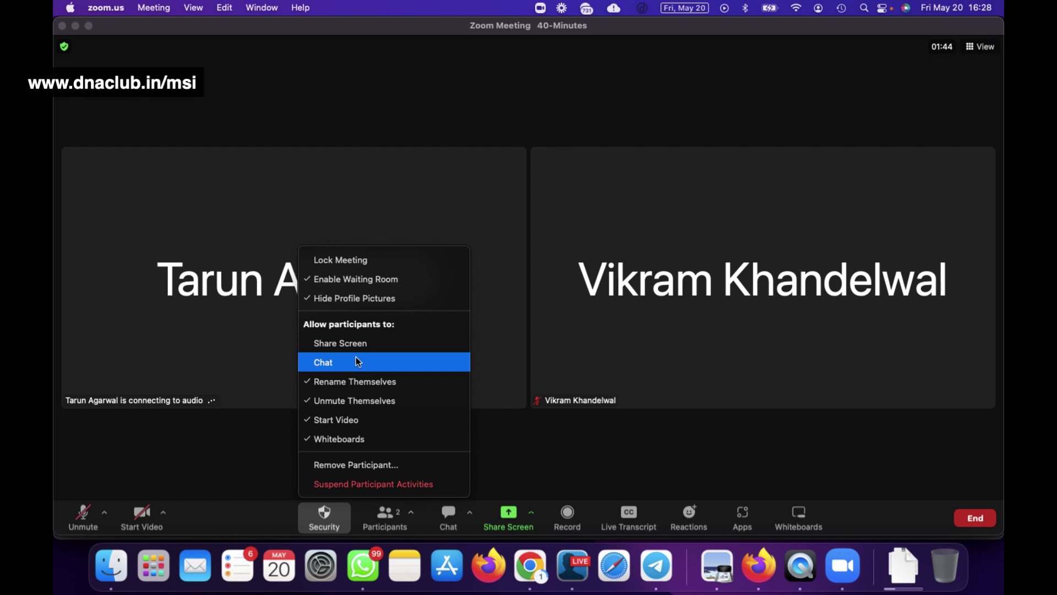
left_click(355, 361)
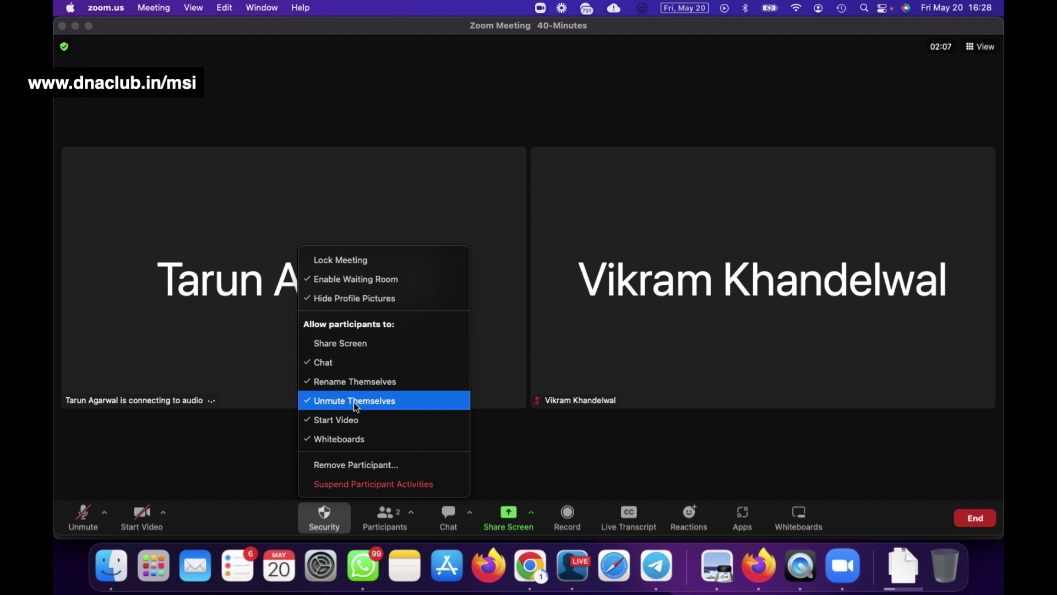
left_click(232, 468)
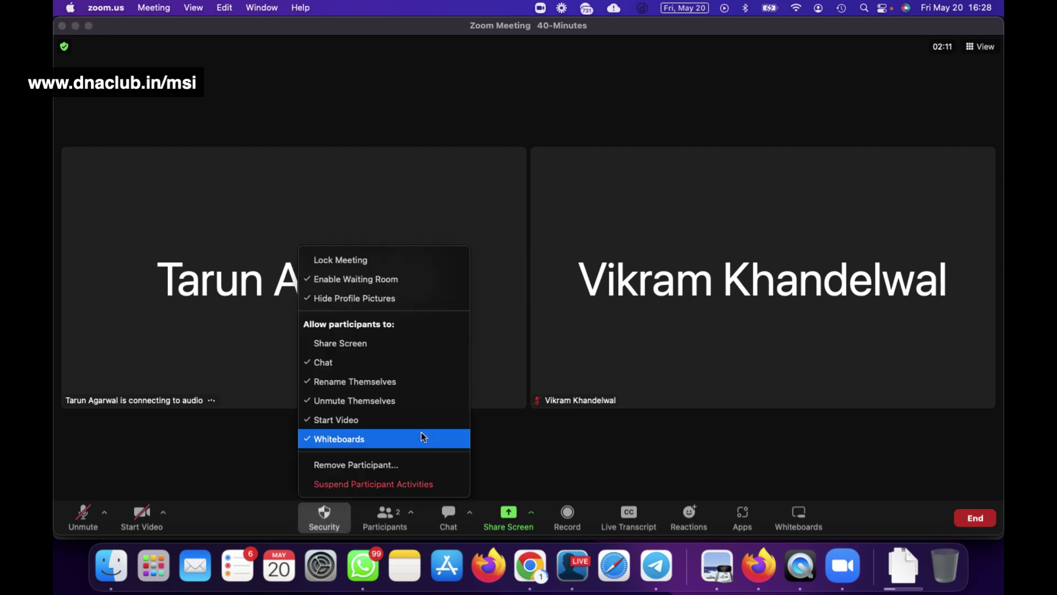
Turn off Unmute Themselves, keeping Chat, Rename, Start Video and whiteboards allowed.
left_click(375, 406)
left_click(322, 518)
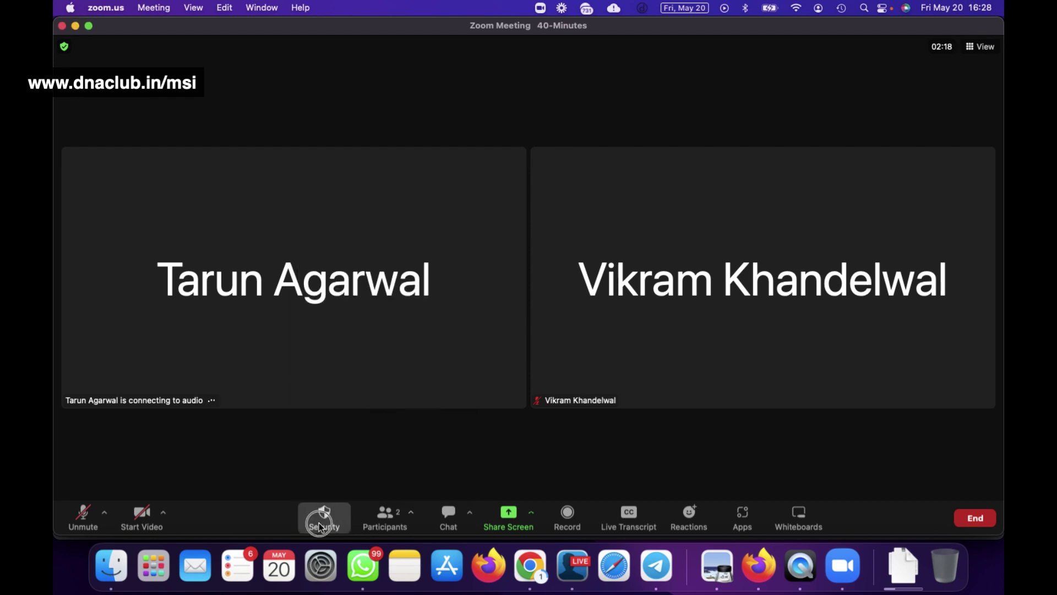
left_click(307, 417)
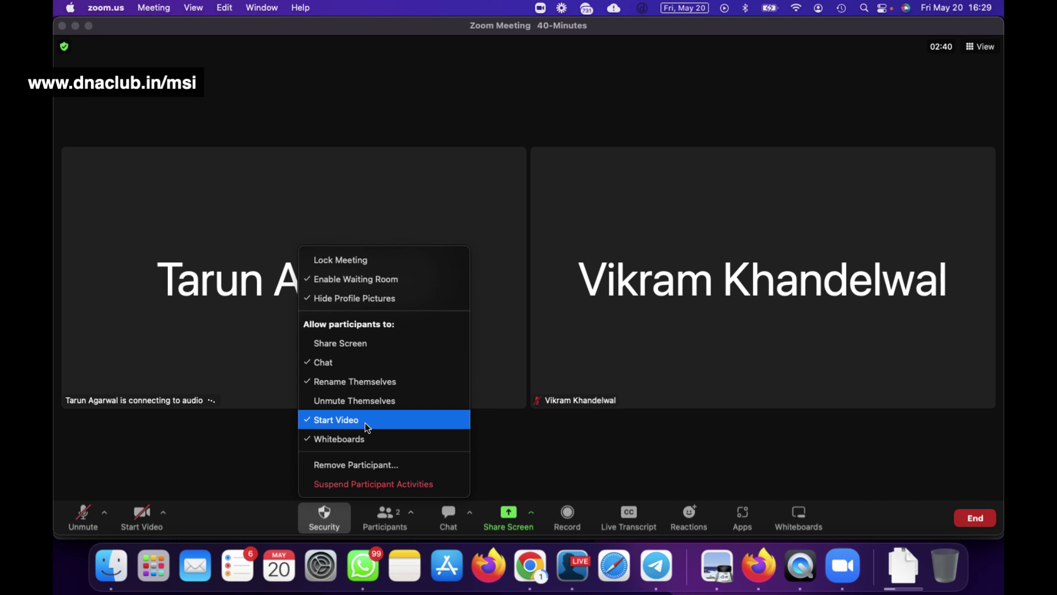
left_click(269, 455)
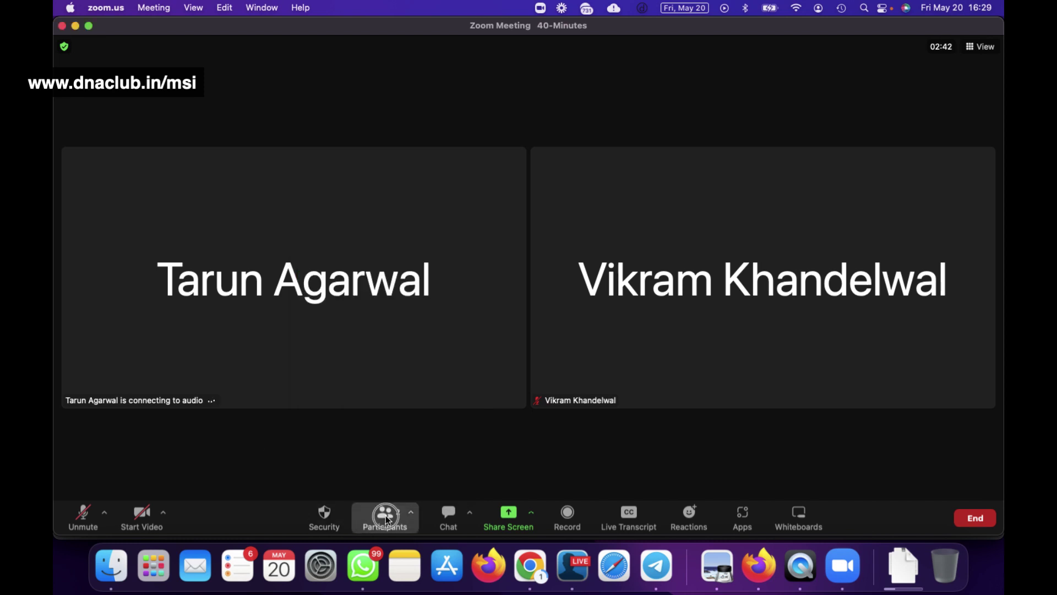
left_click(385, 515)
Mute the other attendee from the Participants list.
left_click(328, 182)
mouse_move(850, 118)
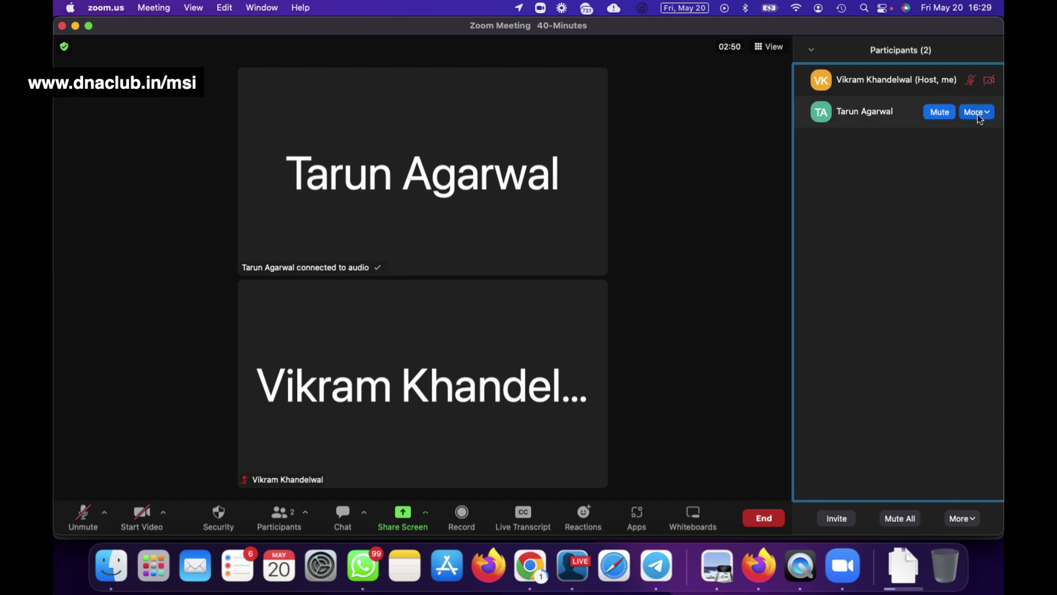
left_click(939, 112)
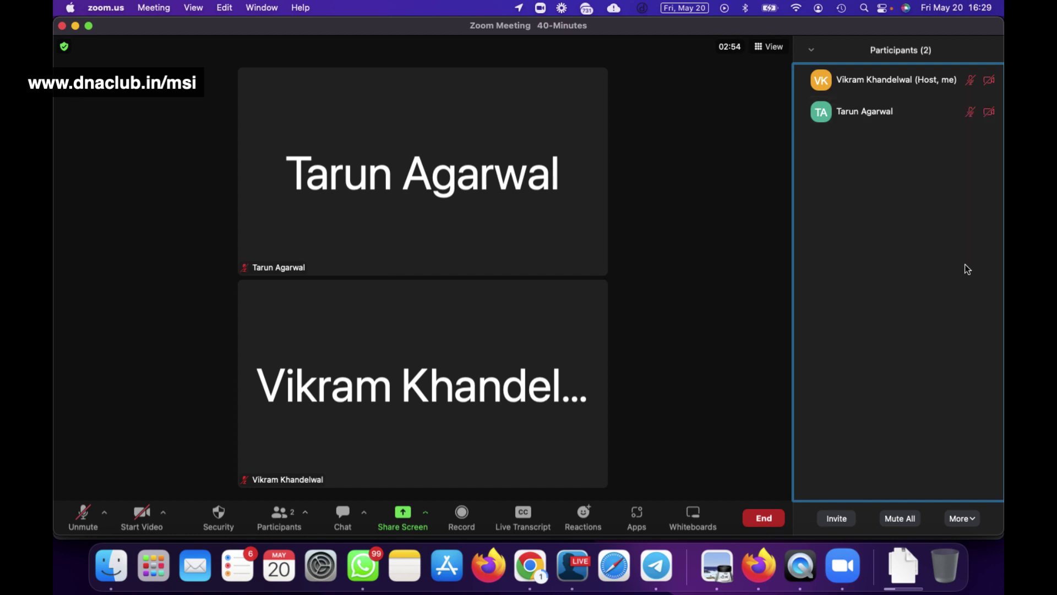
Look at the attendee's Rename and Make Host options without applying either.
left_click(984, 114)
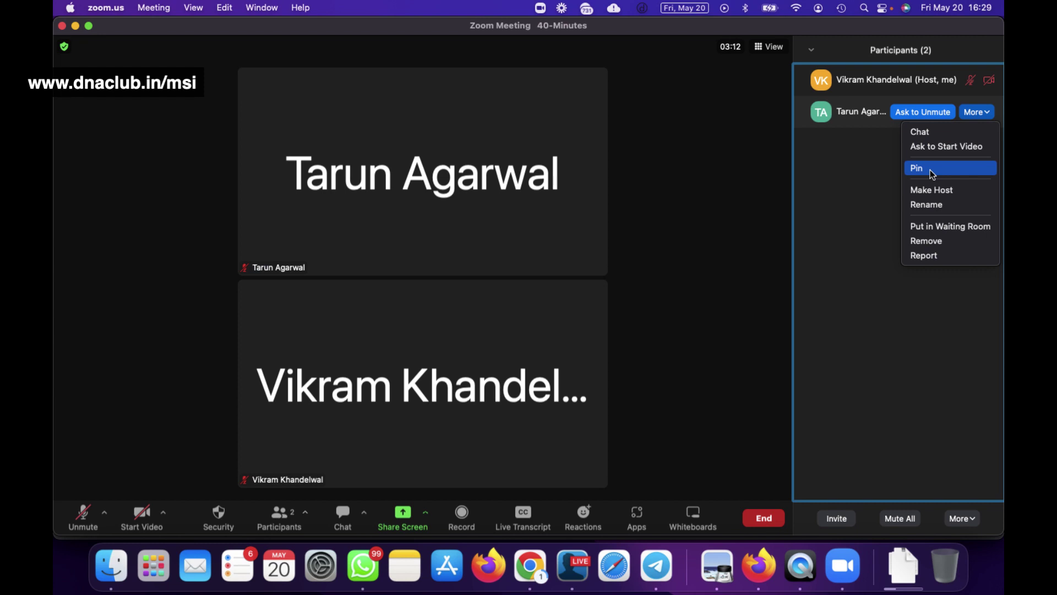
left_click(954, 209)
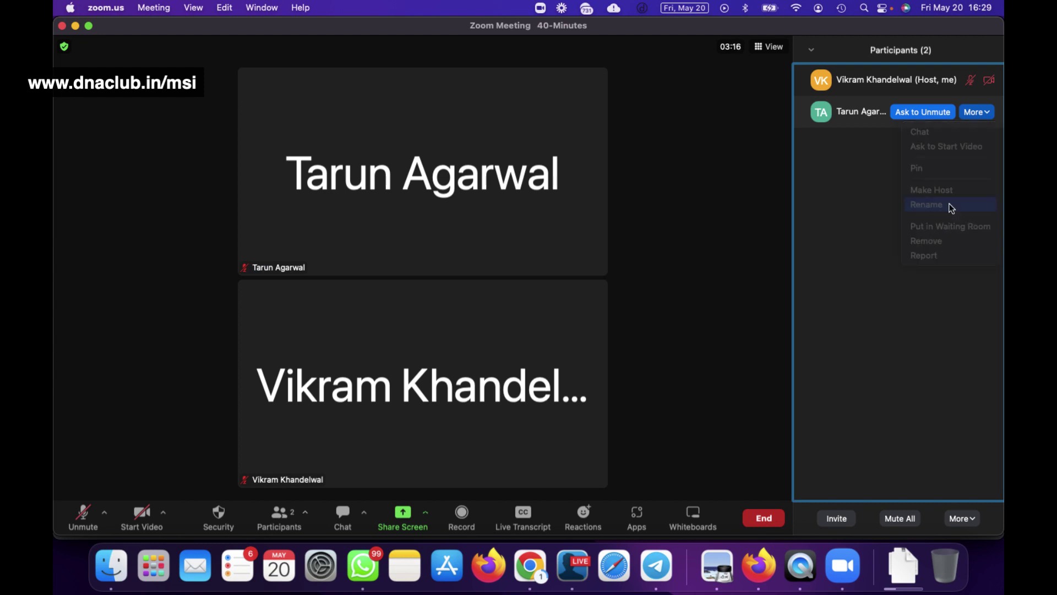
left_click(563, 330)
left_click(991, 113)
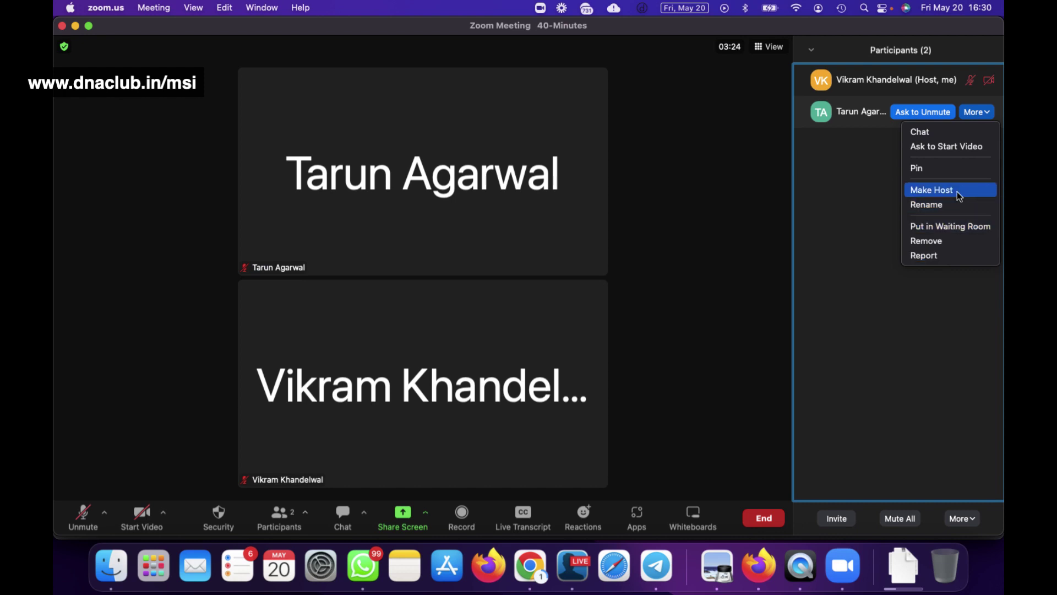
left_click(856, 241)
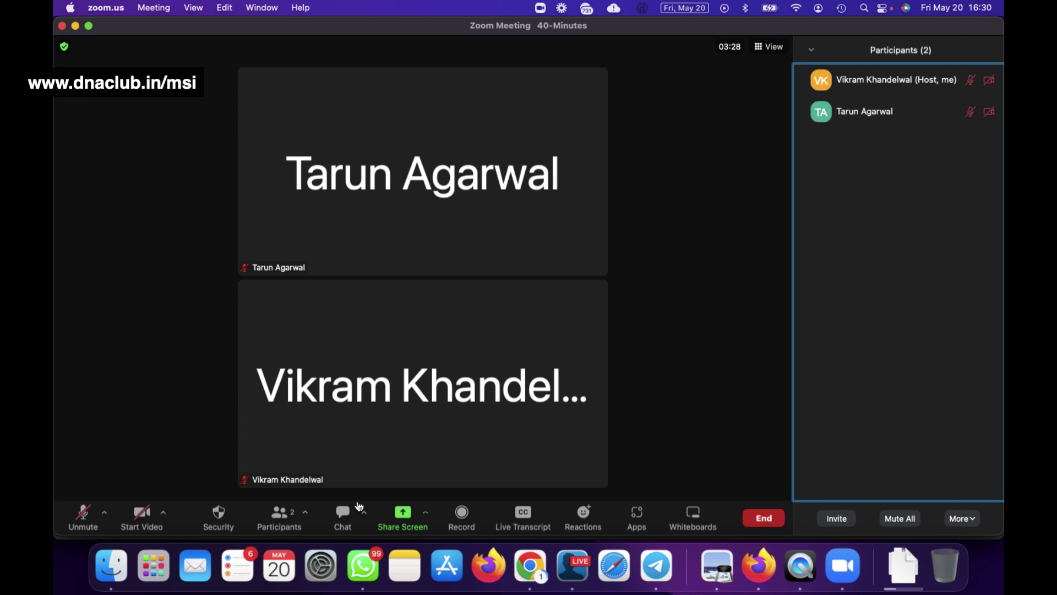
left_click(341, 519)
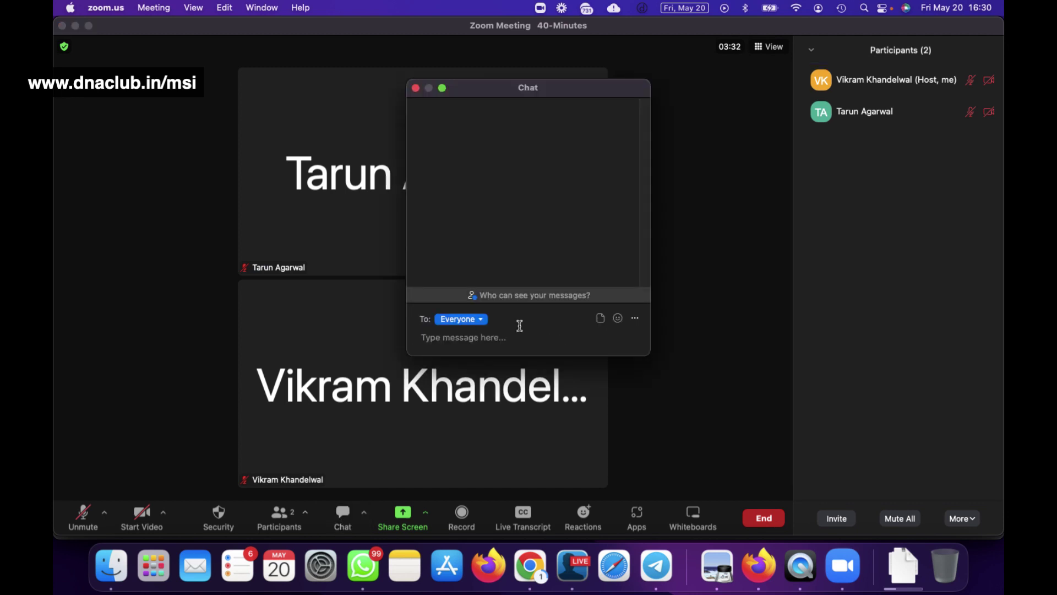
Set Participant Can Chat With to Everyone, after briefly choosing No one.
left_click(635, 317)
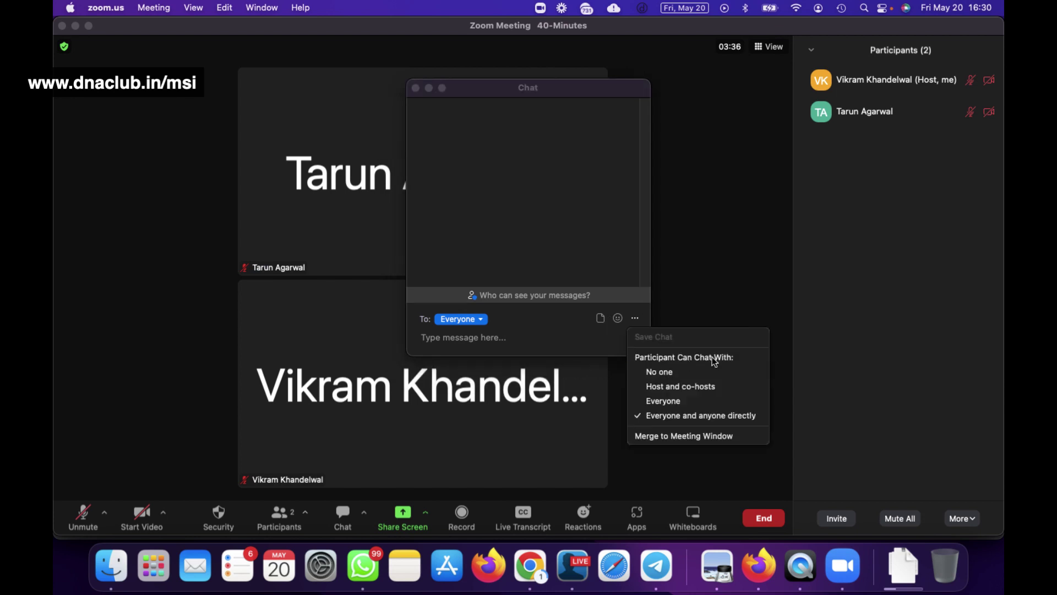
left_click(683, 373)
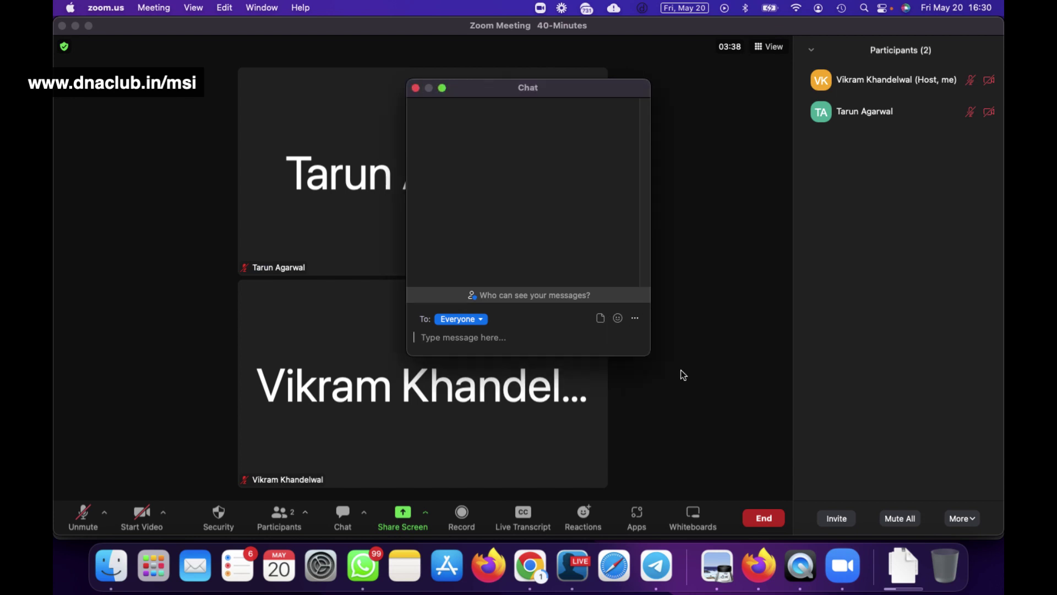
left_click(635, 318)
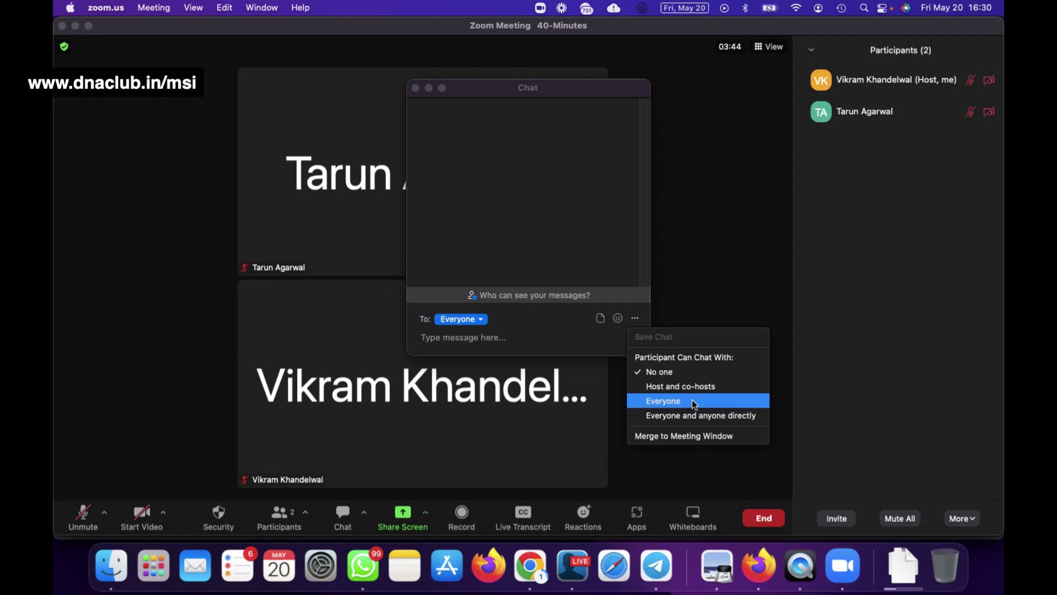
left_click(693, 413)
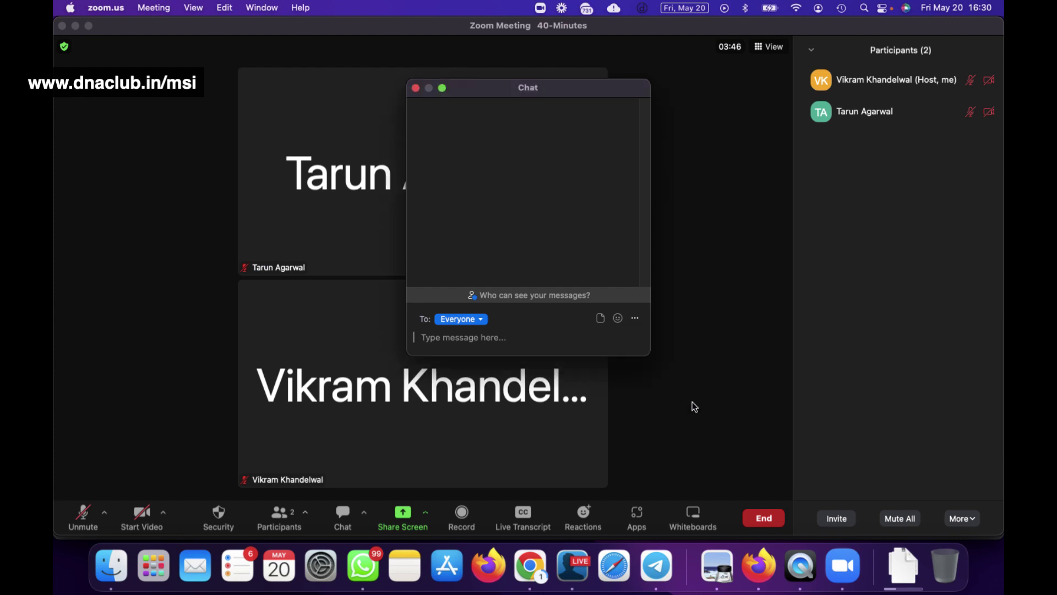